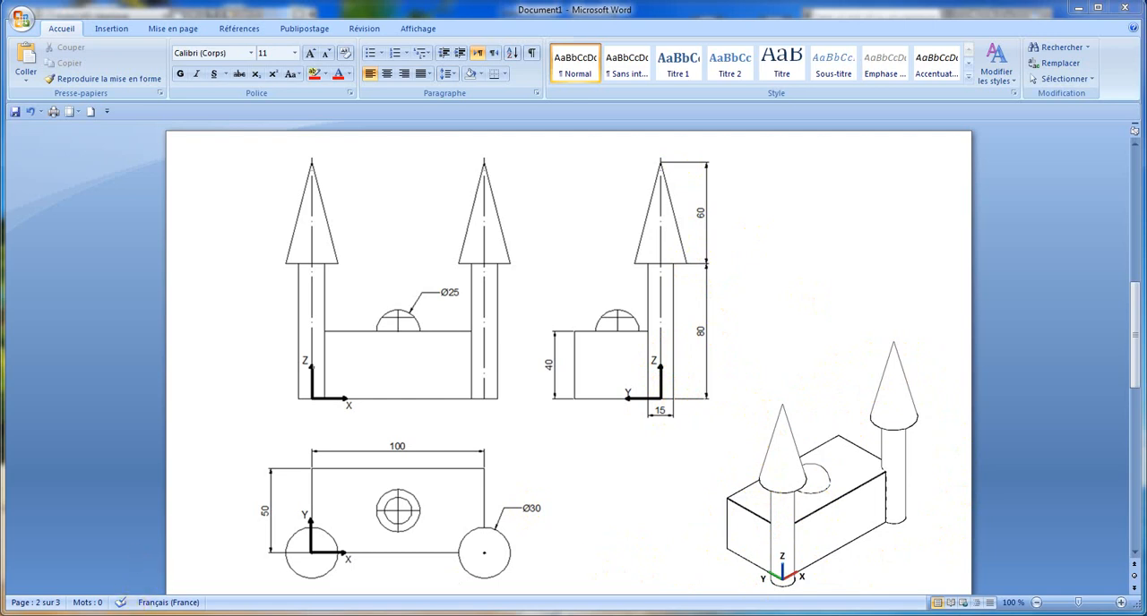
pyautogui.click(135, 615)
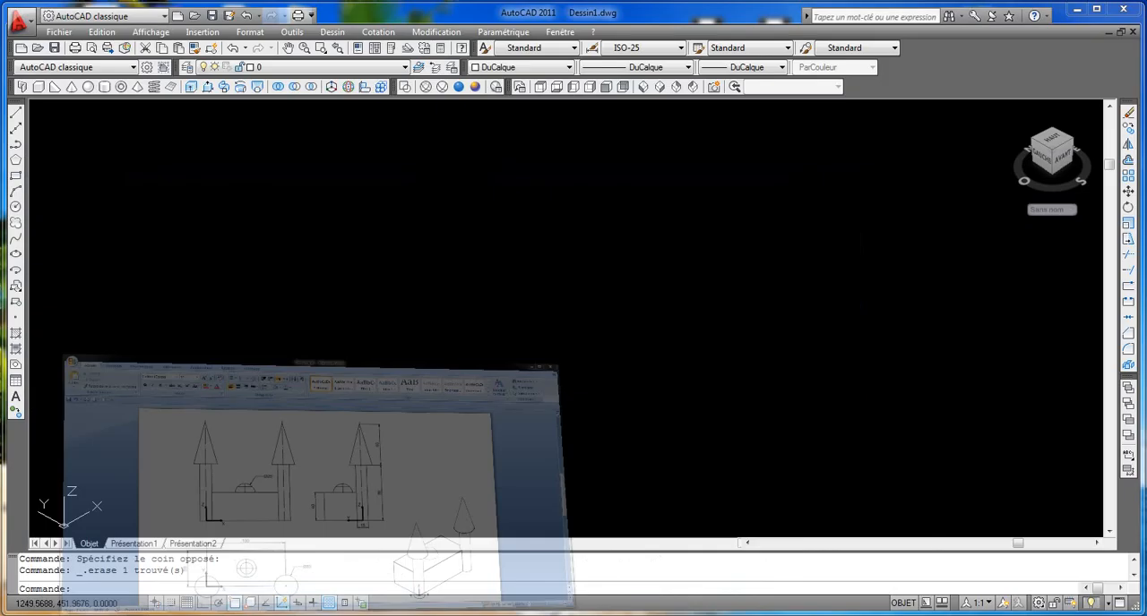
pyautogui.click(39, 87)
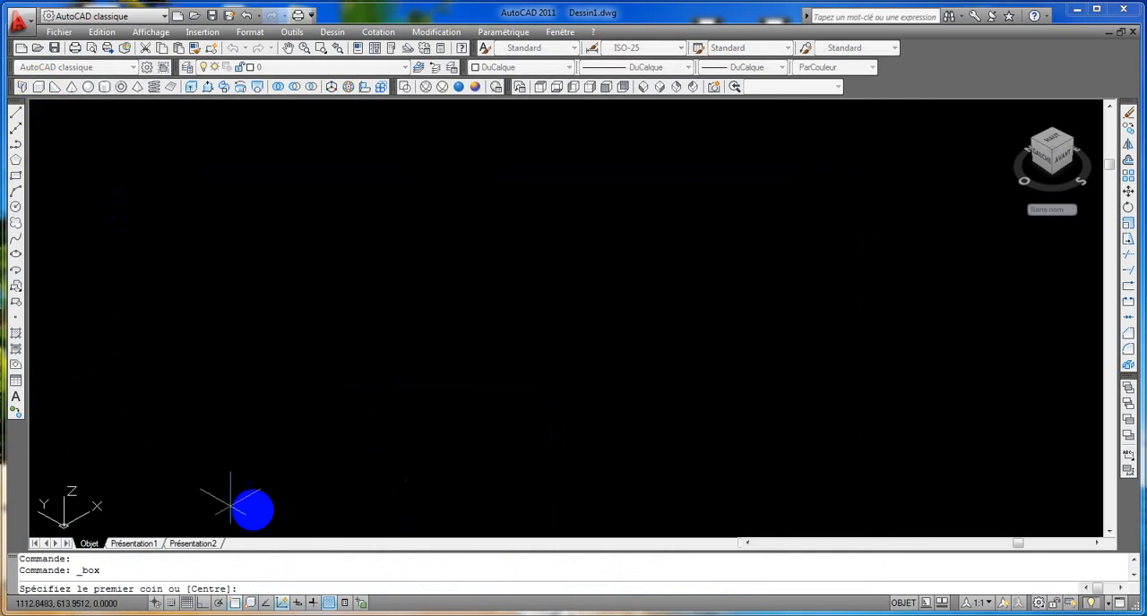
pyautogui.click(185, 409)
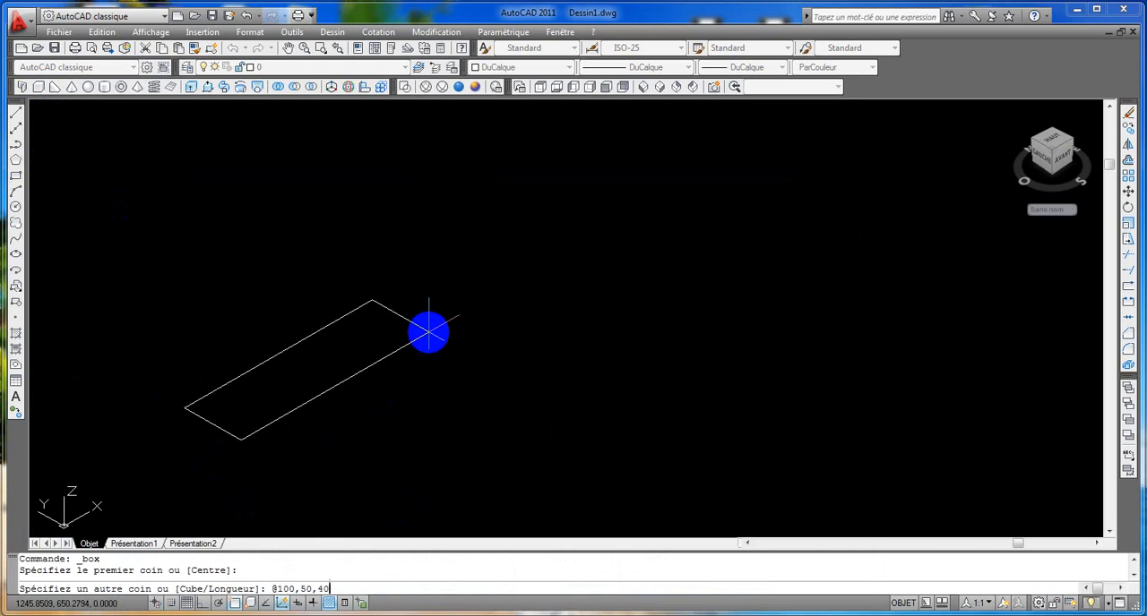
pyautogui.press('Return')
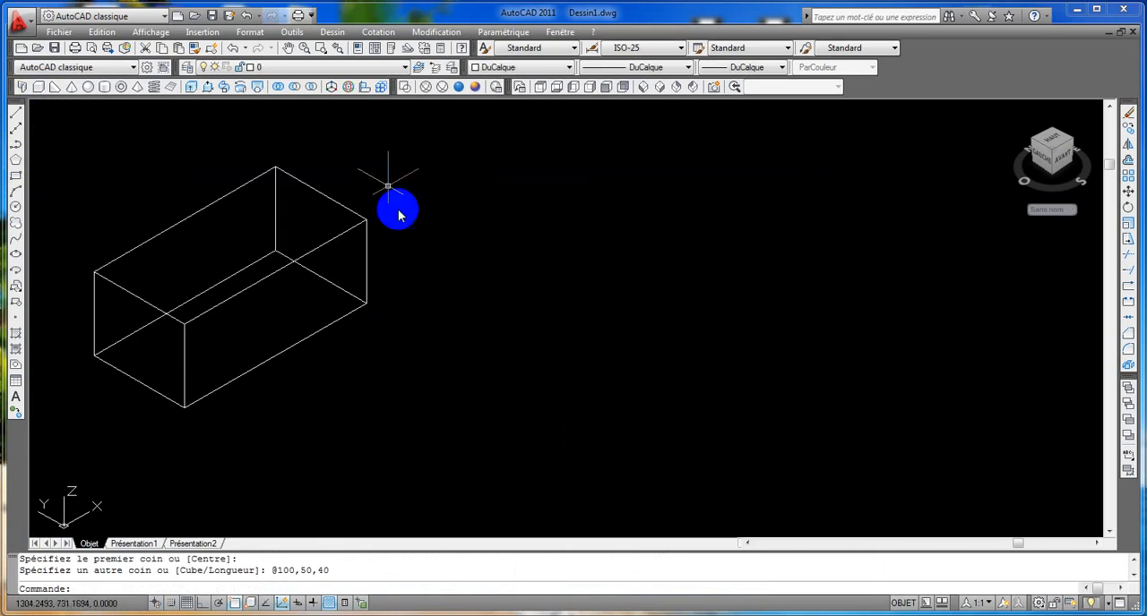
# Step: Create a cone in the empty space beside the box, with a base diameter of 30 and a height of 60
pyautogui.scroll(-1, 230, 227)
pyautogui.moveTo(230, 226); pyautogui.dragTo(208, 210, button='middle')
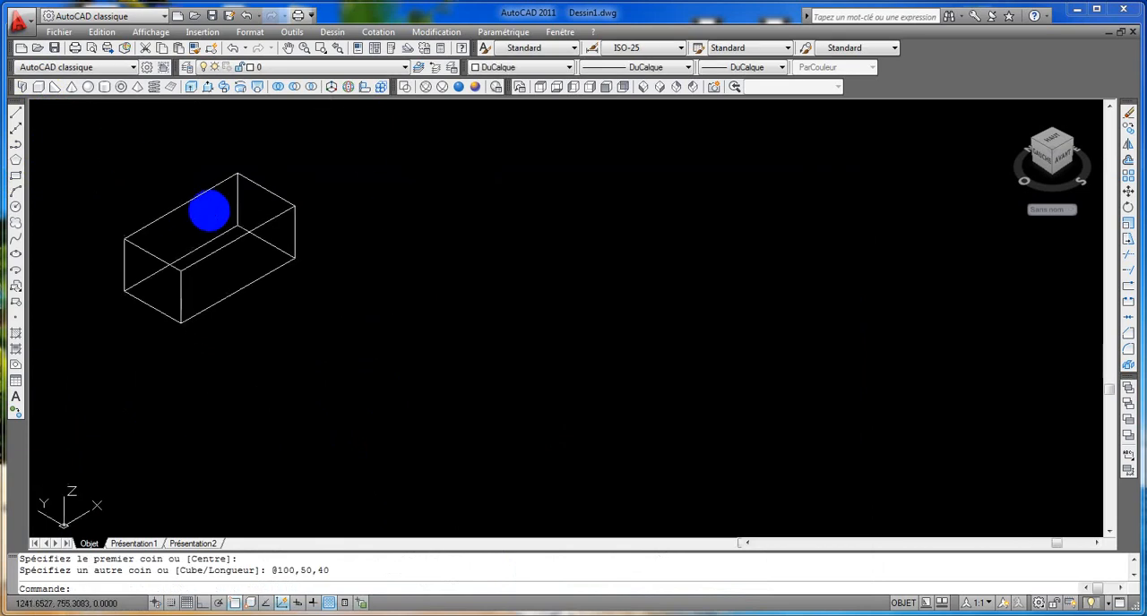
pyautogui.click(74, 87)
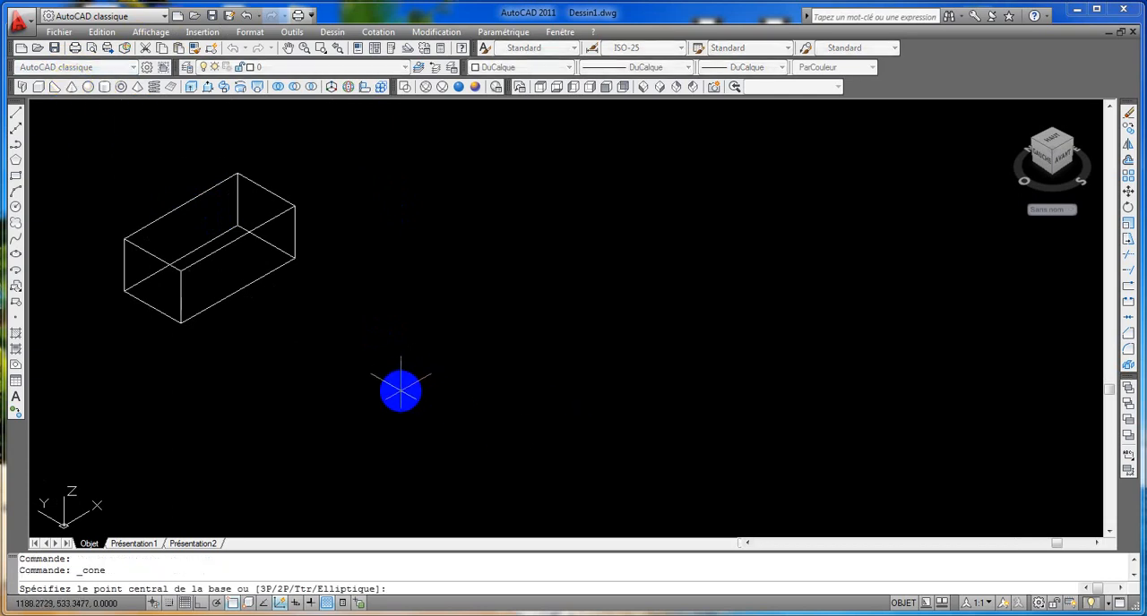
pyautogui.click(400, 391)
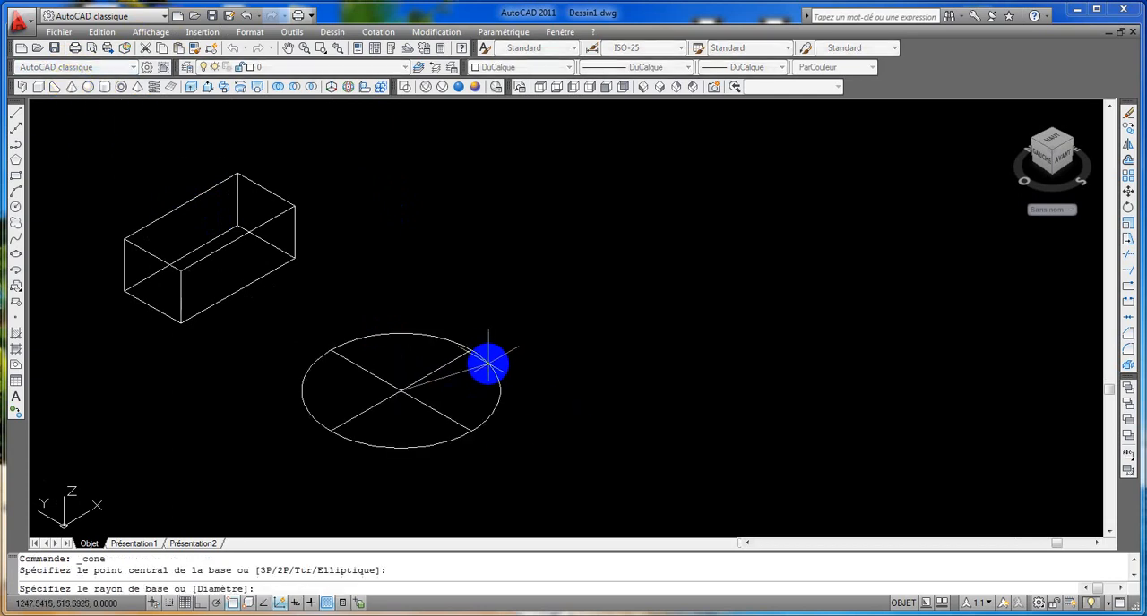
pyautogui.press('Return')
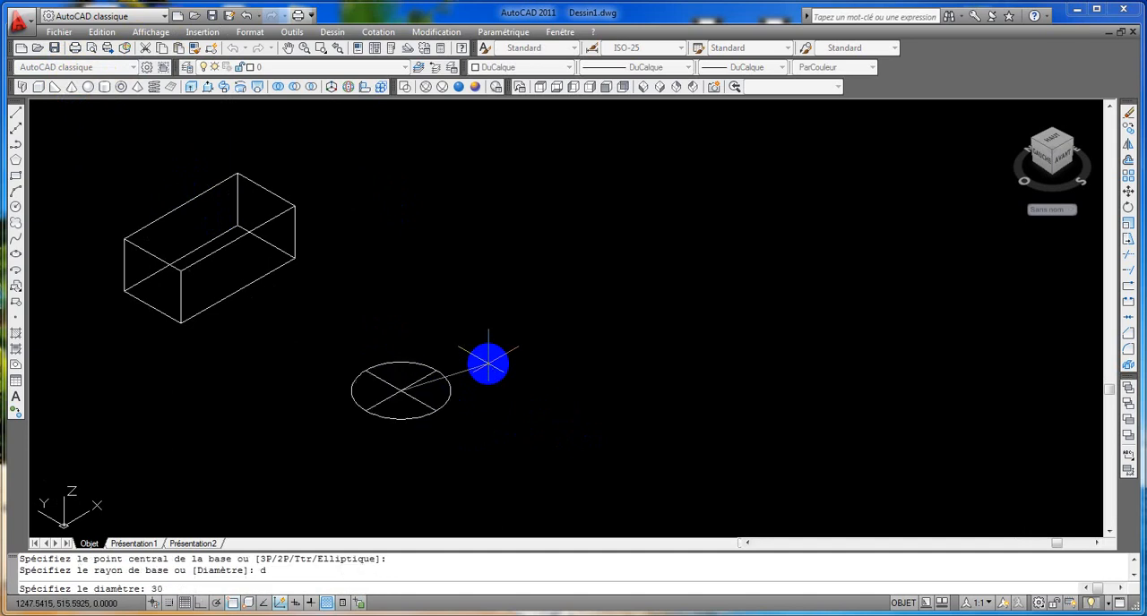
pyautogui.write('30')
pyautogui.press('Return')
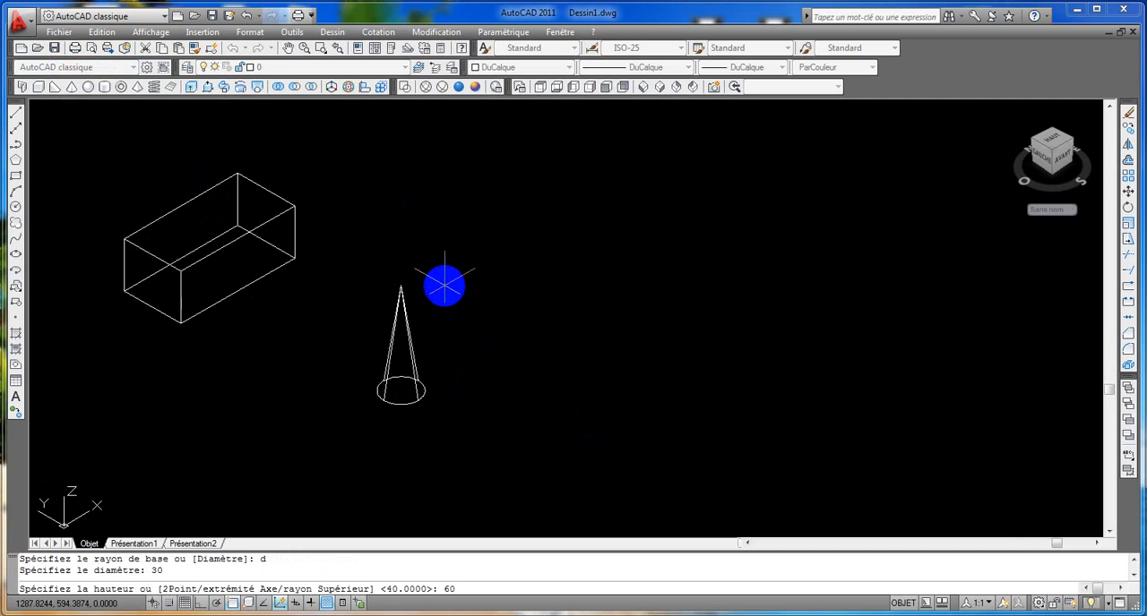
pyautogui.write('60')
pyautogui.press('Return')
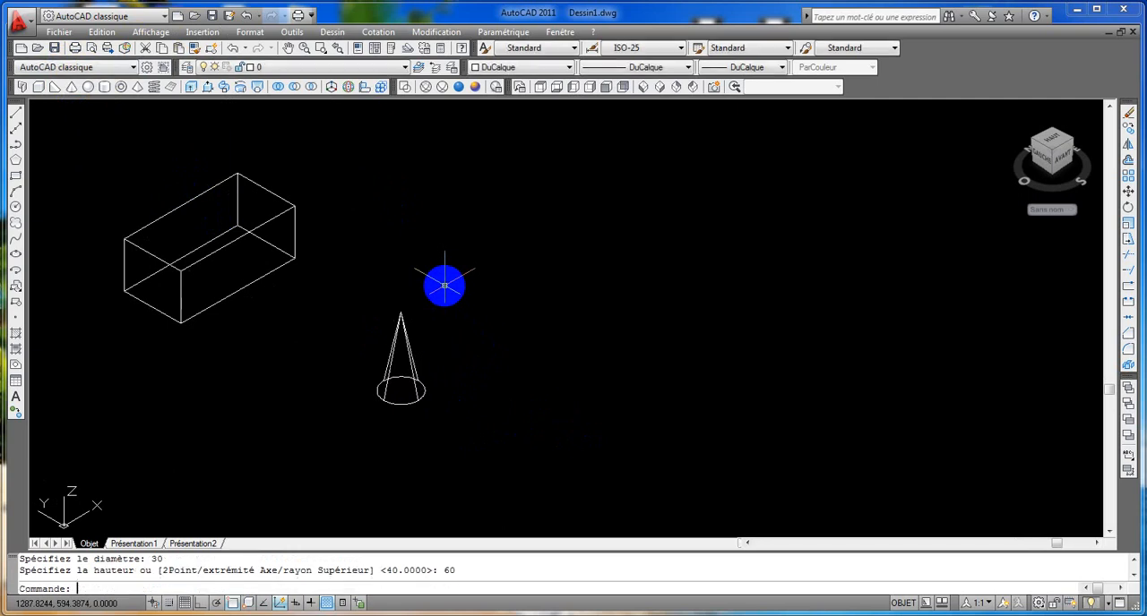
# Step: Create a cylinder in the empty space beyond the cone, with a base diameter of 15 and a height of 80
pyautogui.click(105, 86)
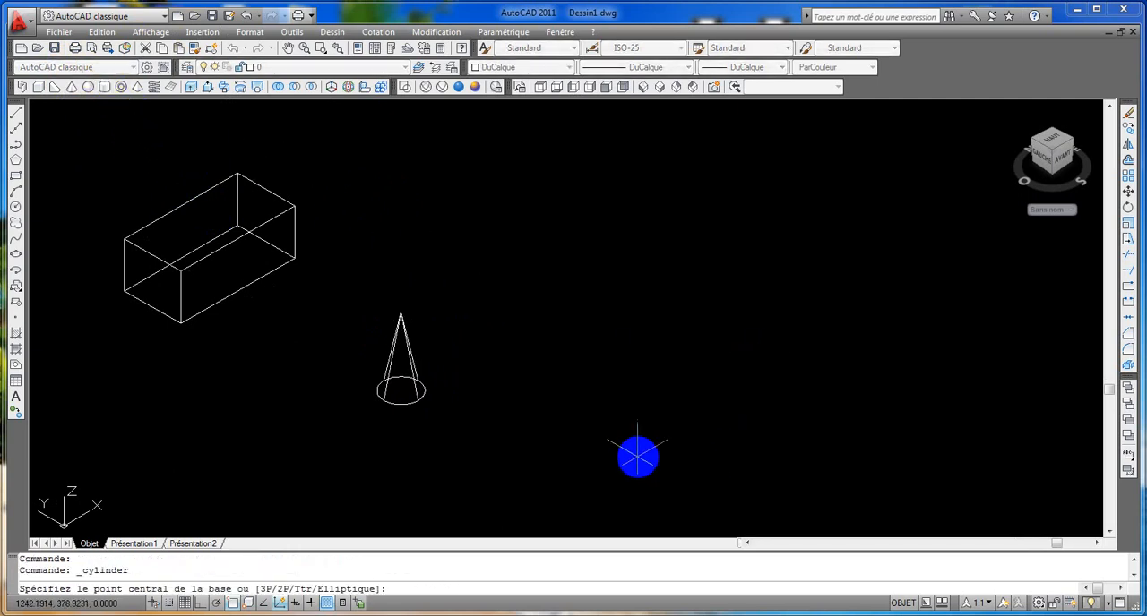
pyautogui.click(616, 428)
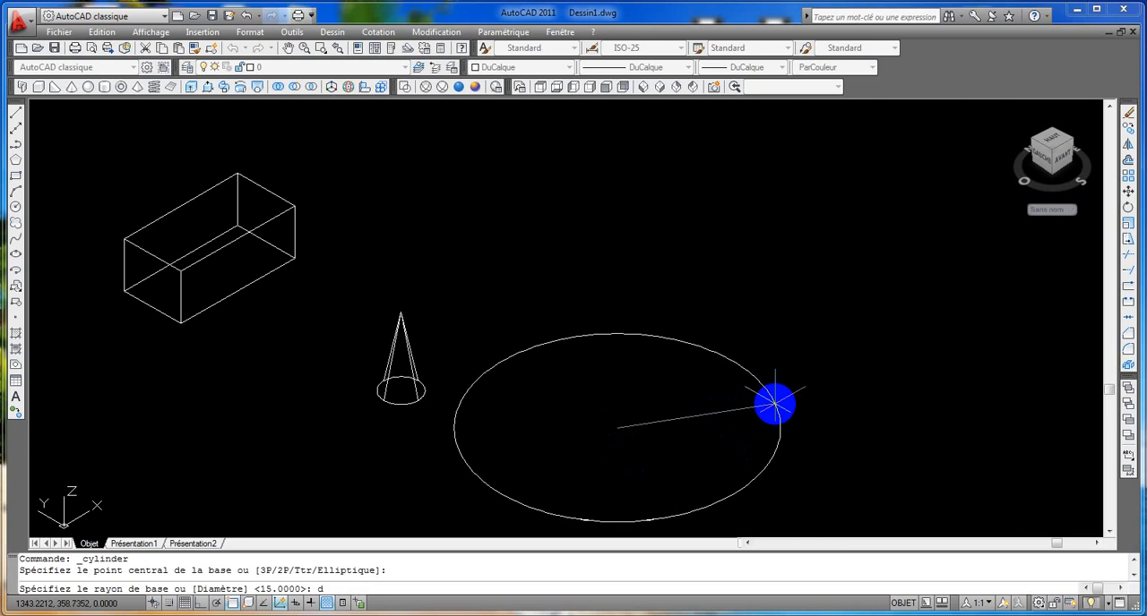
pyautogui.write('d')
pyautogui.press('Return')
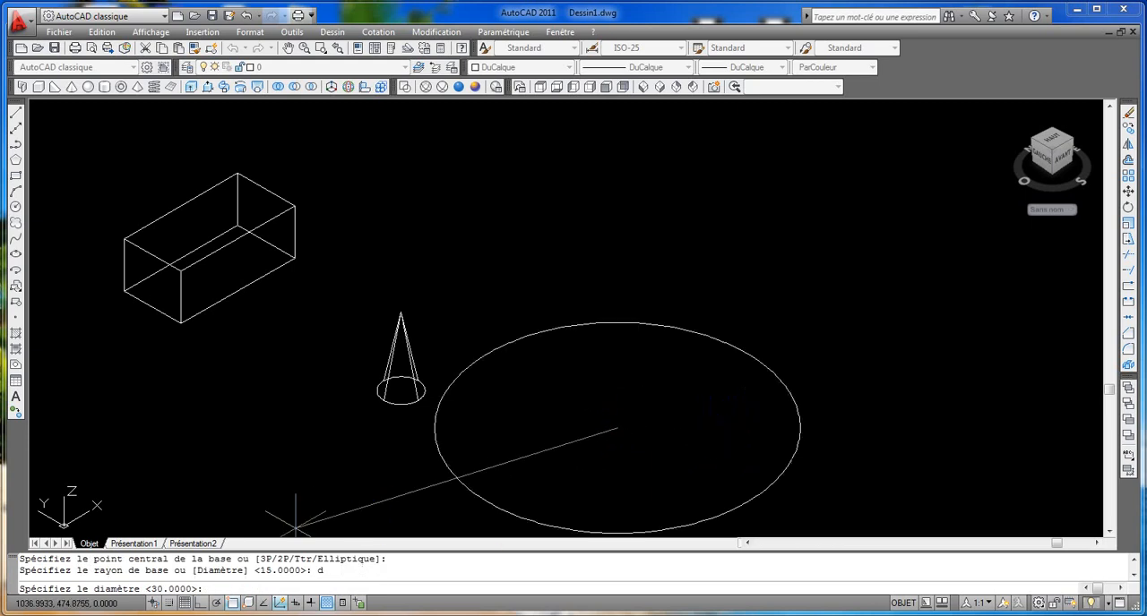
pyautogui.click(109, 615)
pyautogui.click(109, 615)
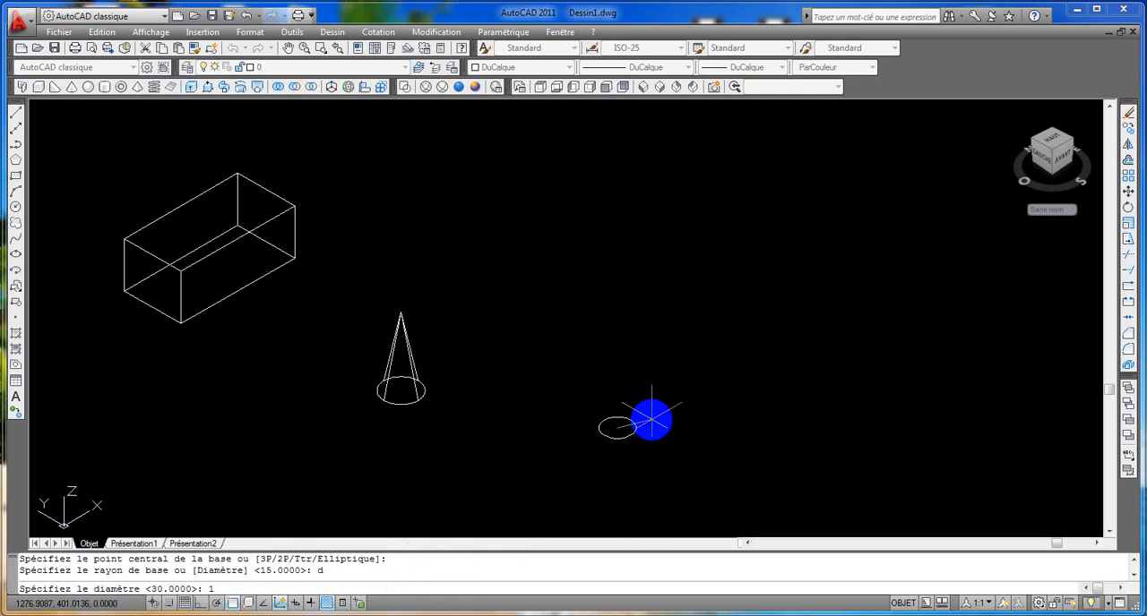
pyautogui.press('Return')
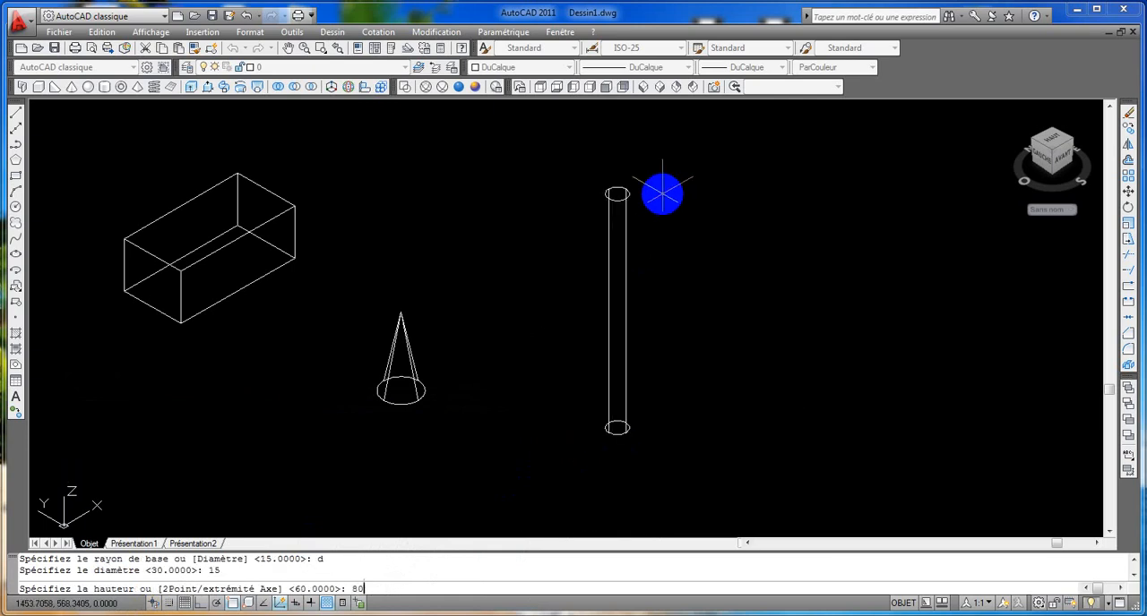
pyautogui.write('80')
pyautogui.press('Return')
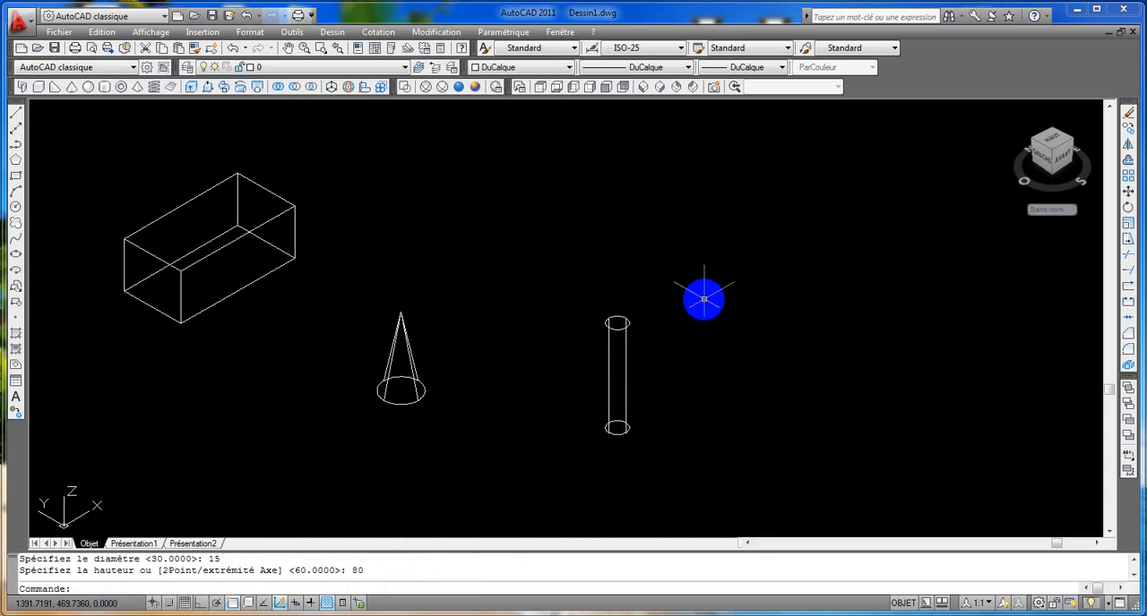
# Step: Create a sphere with a diameter of 25 in the empty space beyond the cylinder
pyautogui.click(88, 87)
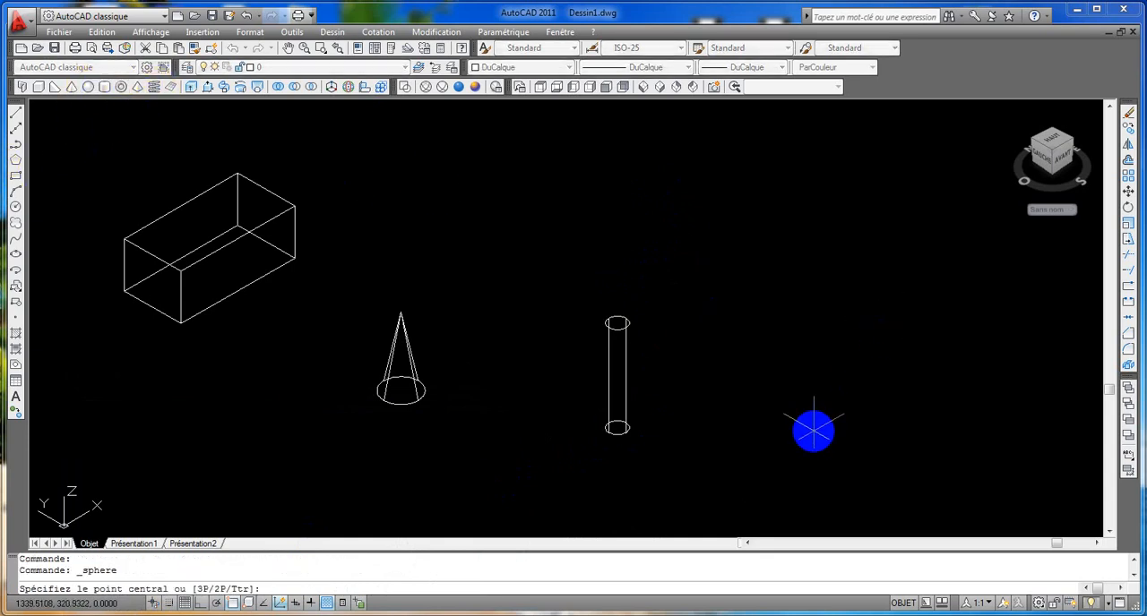
pyautogui.click(814, 404)
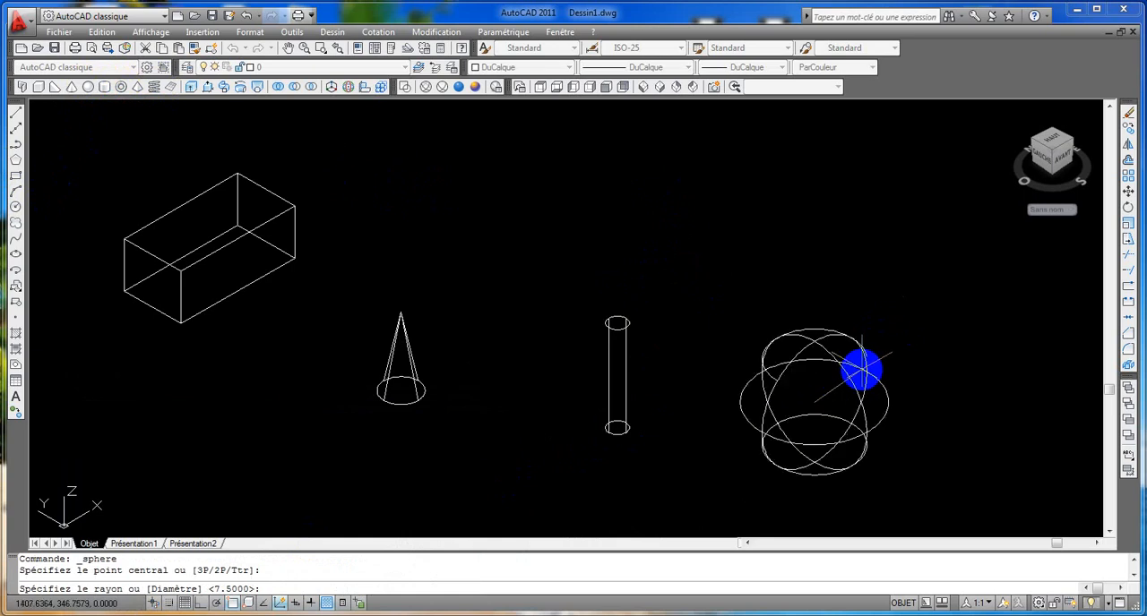
pyautogui.write('d')
pyautogui.press('Return')
pyautogui.write('25')
pyautogui.press('Return')
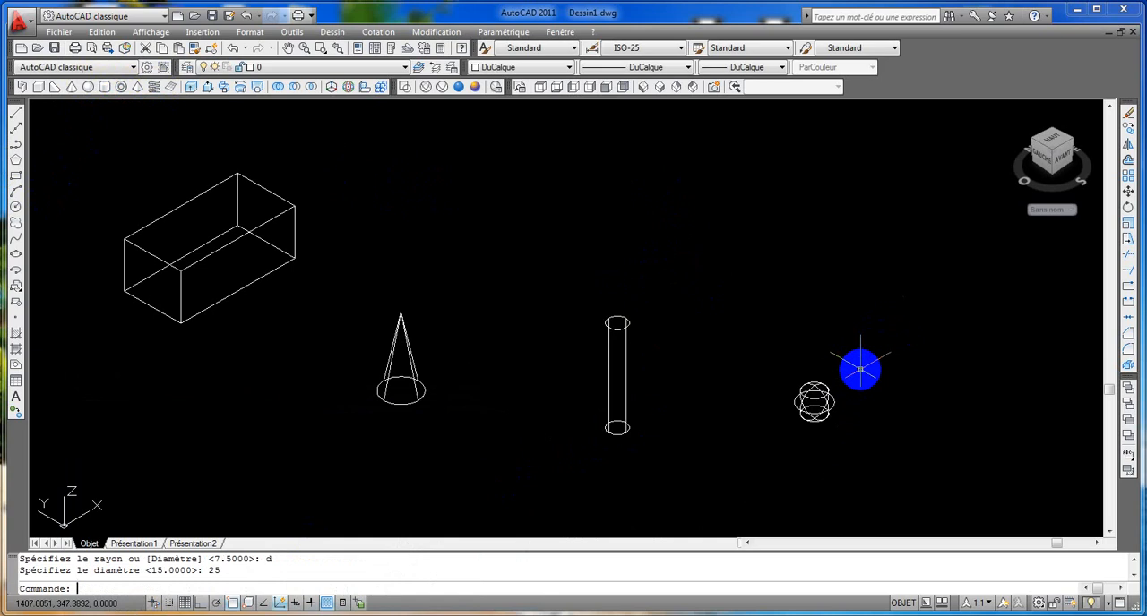
# Step: Set the current colour to Rouge and draw a diagonal line across the box's top face, from its farthest corner to its nearest
pyautogui.moveTo(325, 344); pyautogui.dragTo(520, 379, button='middle')
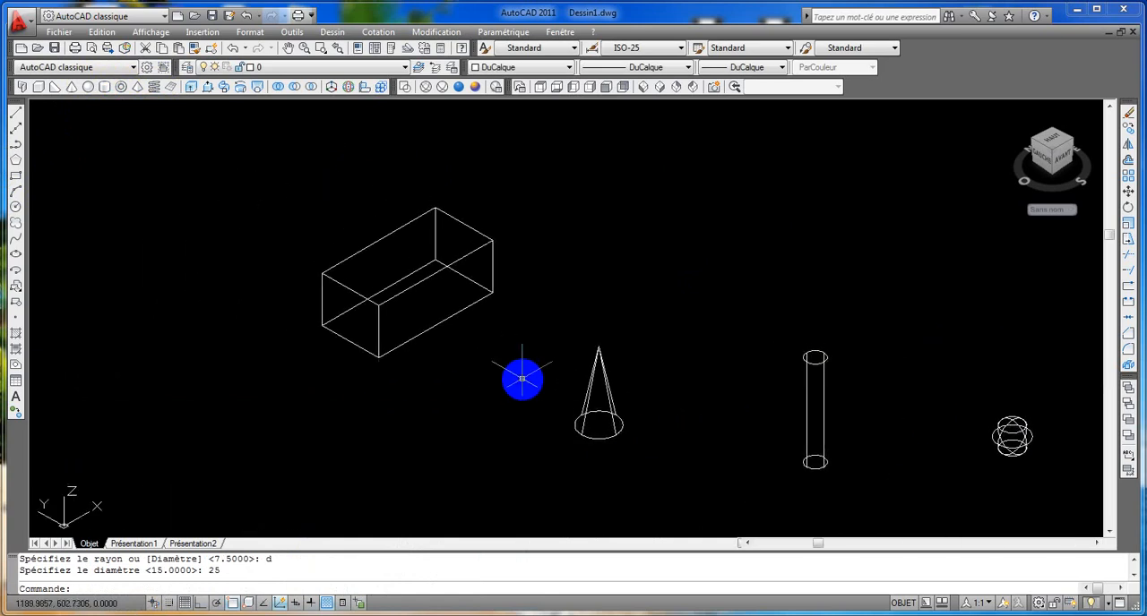
pyautogui.scroll(1, 460, 261)
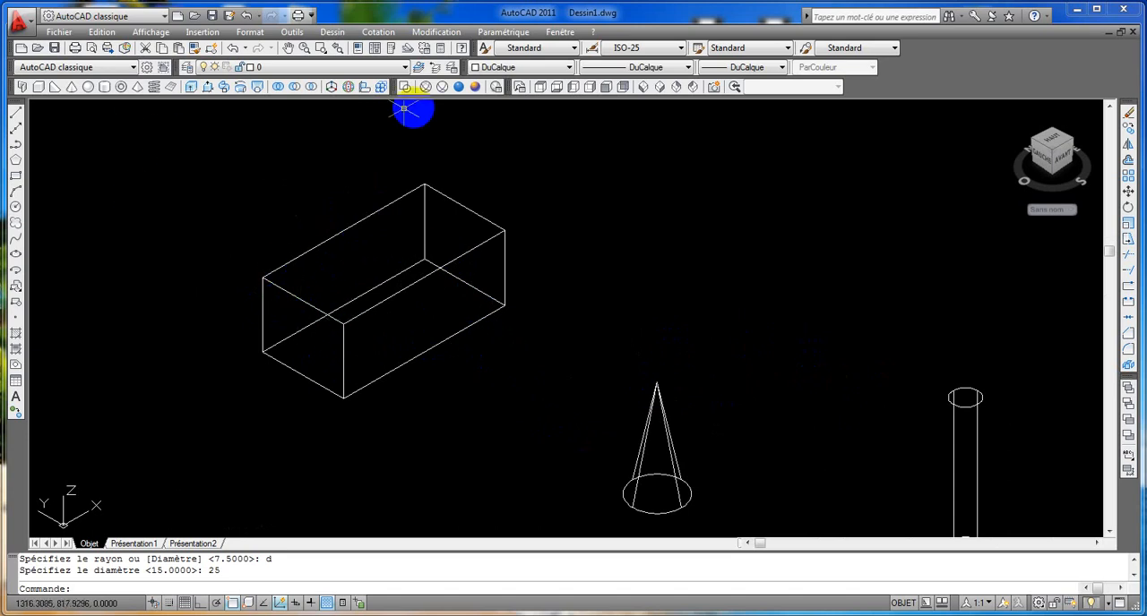
pyautogui.click(568, 68)
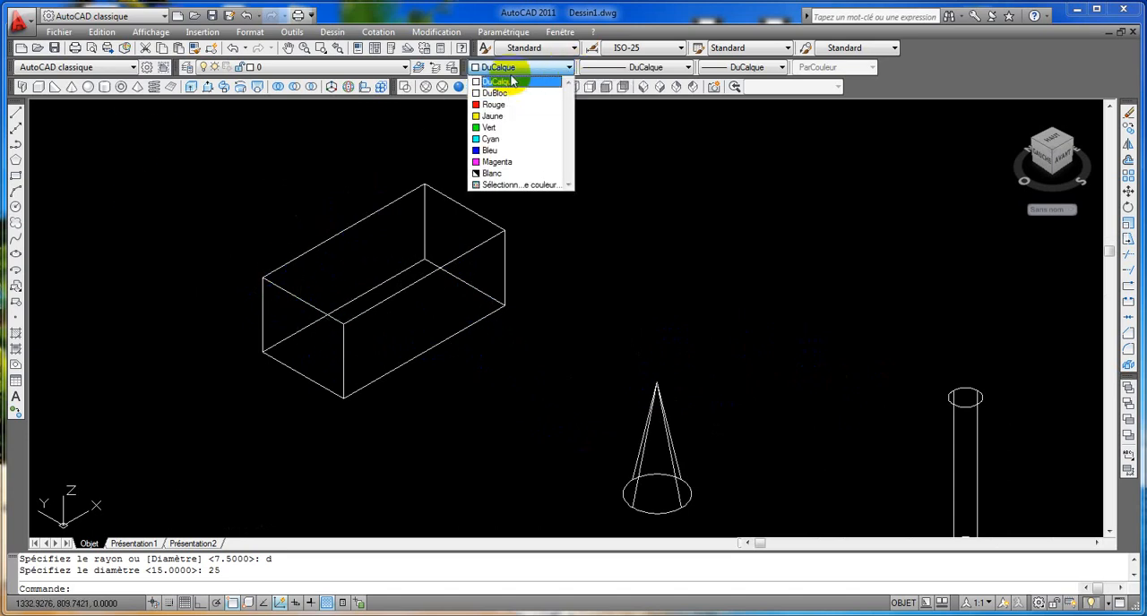
pyautogui.click(504, 106)
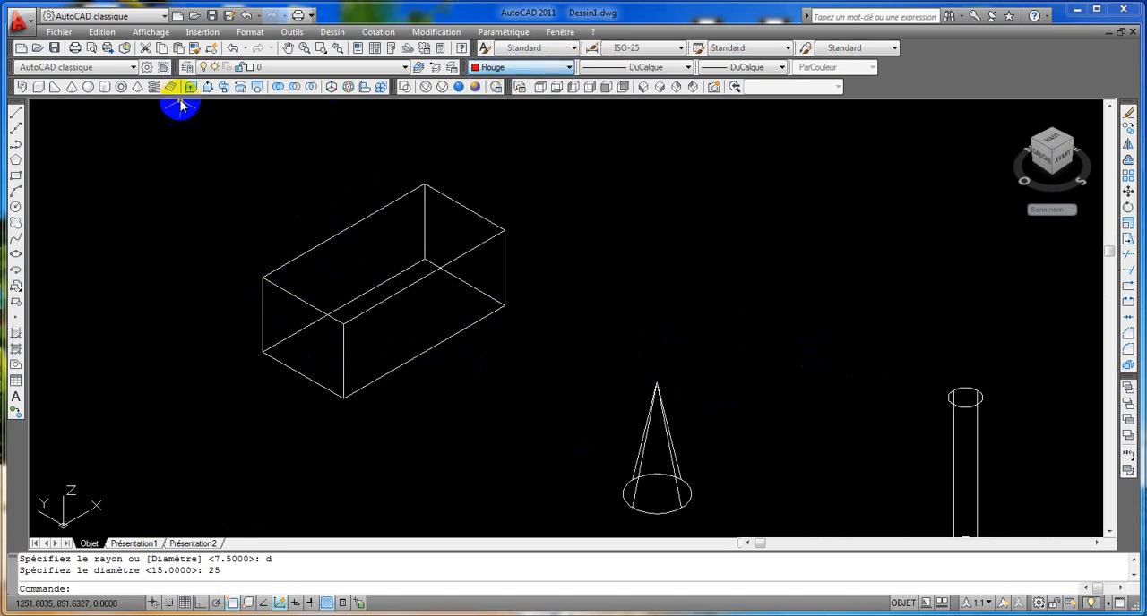
pyautogui.click(17, 114)
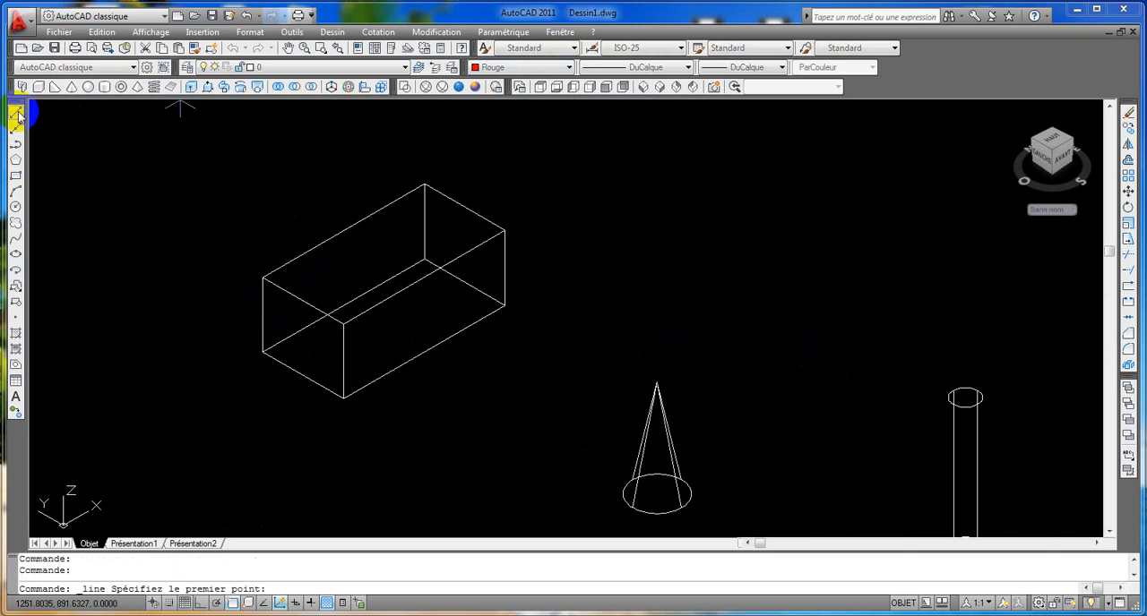
pyautogui.click(425, 184)
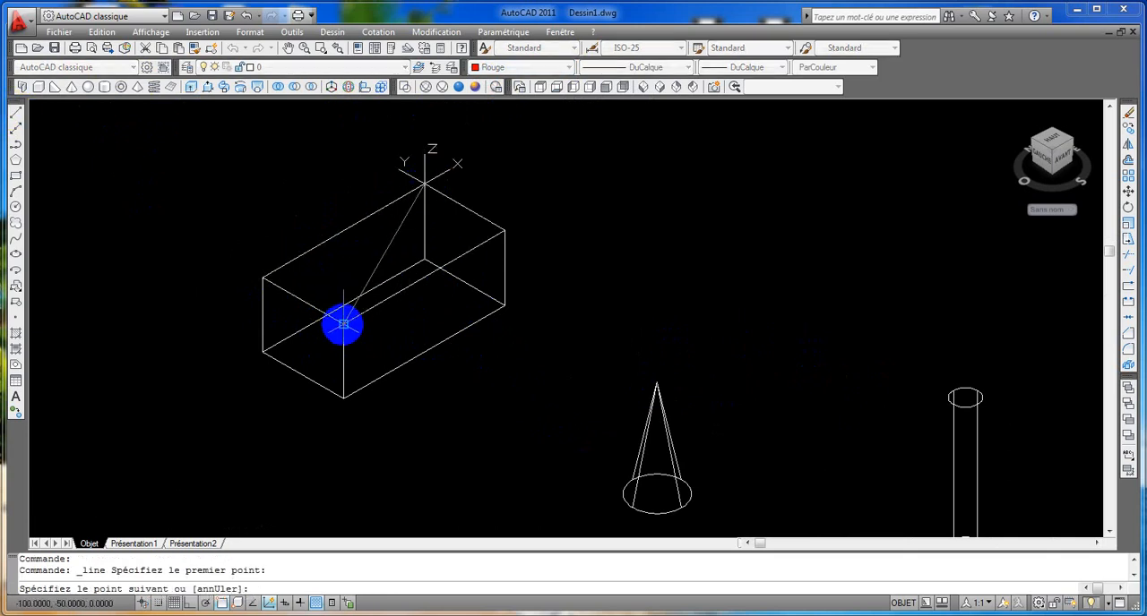
pyautogui.click(357, 297)
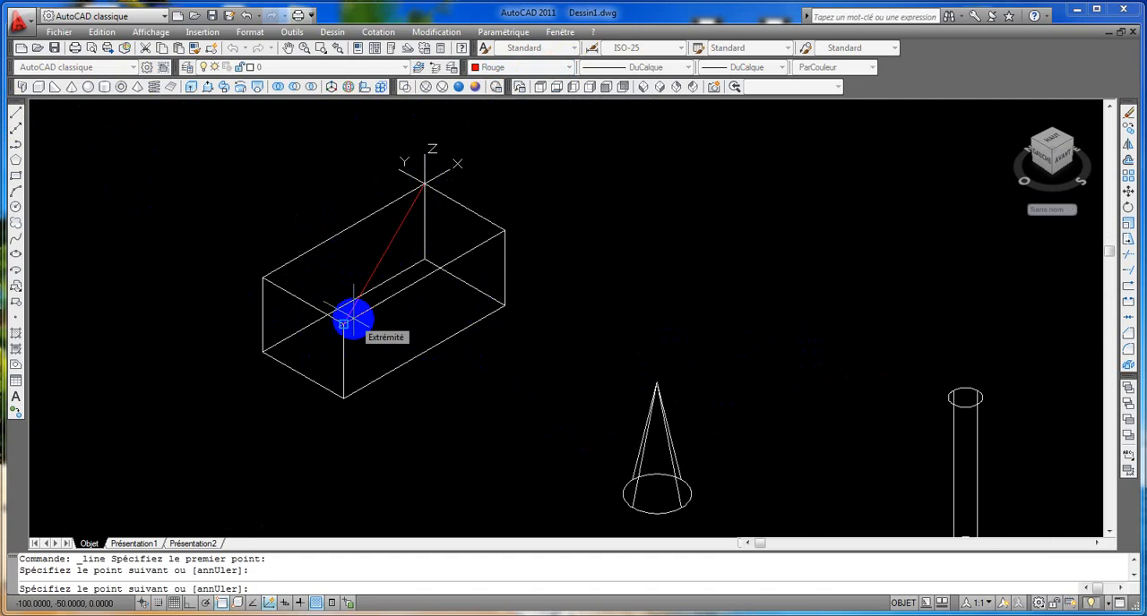
pyautogui.press('Return')
pyautogui.press('Return')
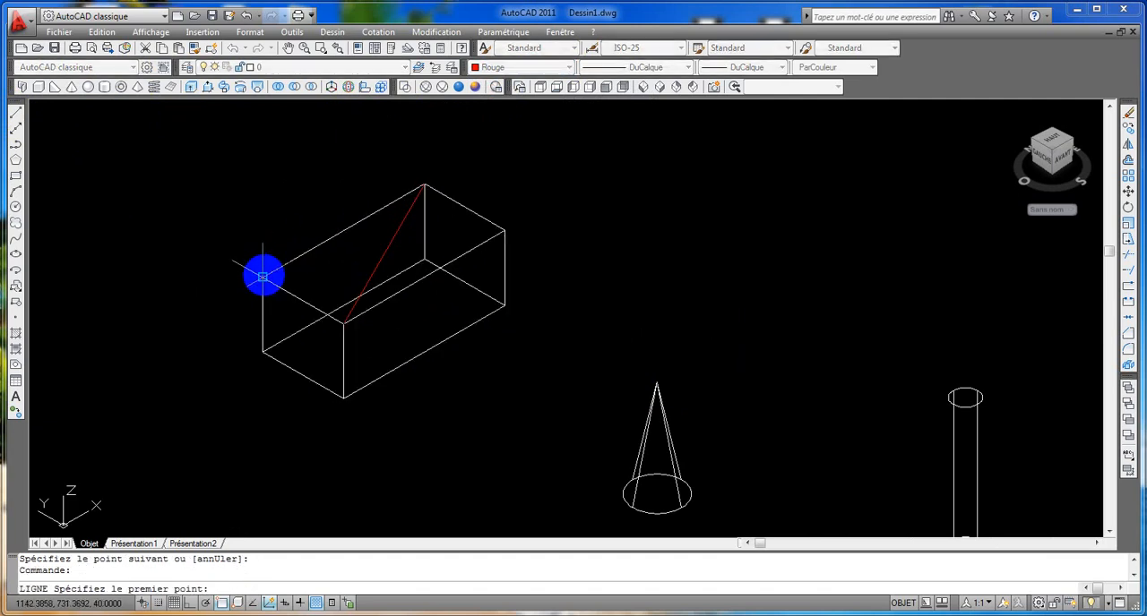
# Step: Draw the second diagonal line across the box's top face between its two remaining corners
pyautogui.click(263, 277)
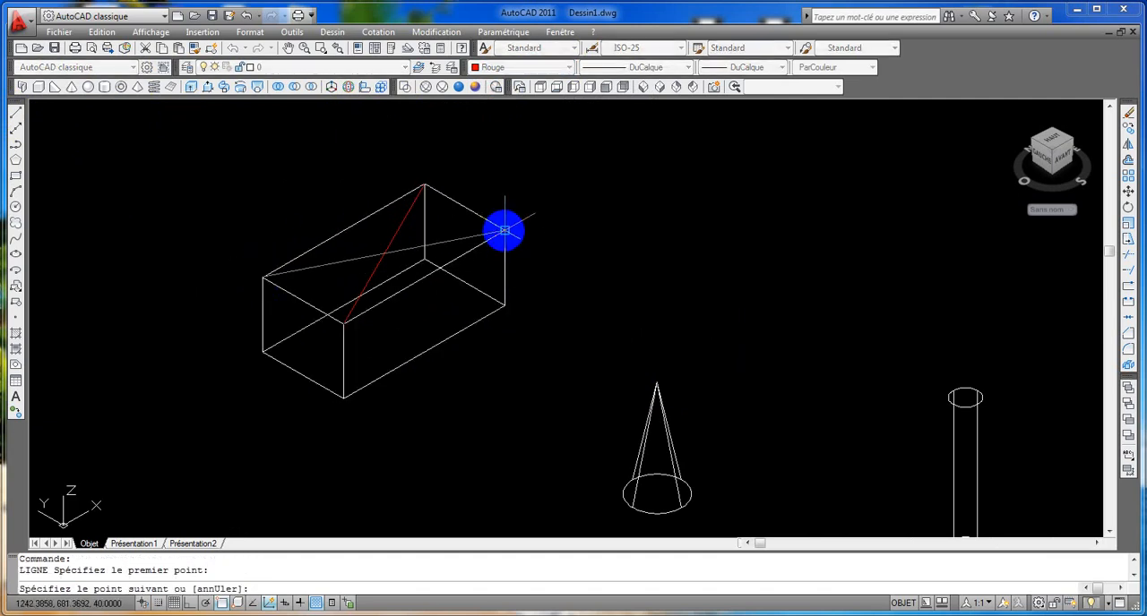
pyautogui.click(505, 231)
pyautogui.press('Return')
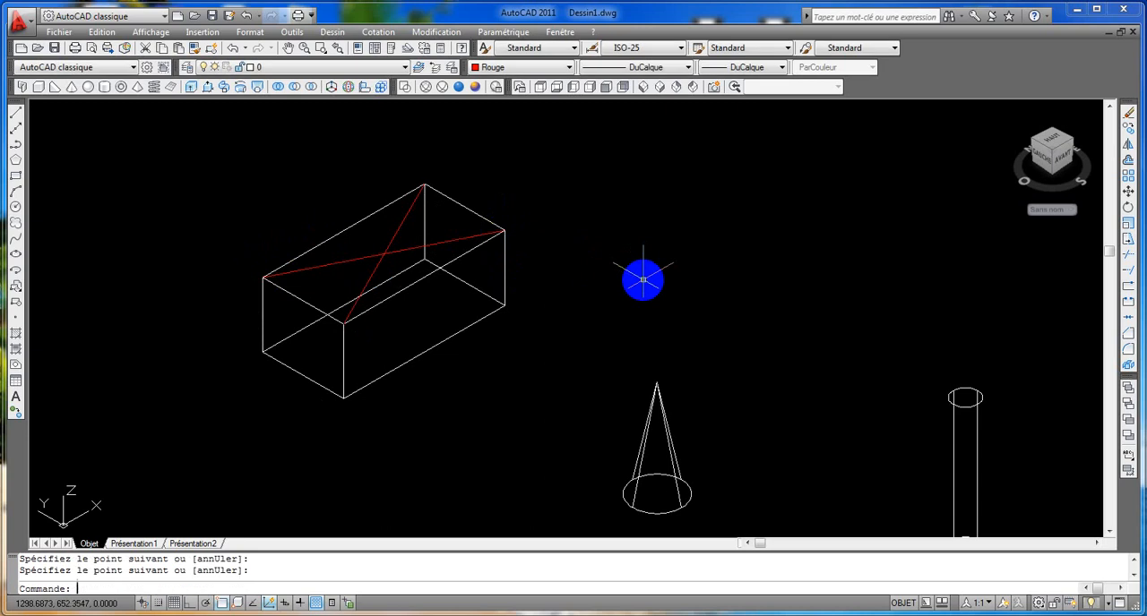
# Step: Move the sphere by its centre onto the midpoint of the red diagonals on the box's top face
pyautogui.scroll(-3, 628, 277)
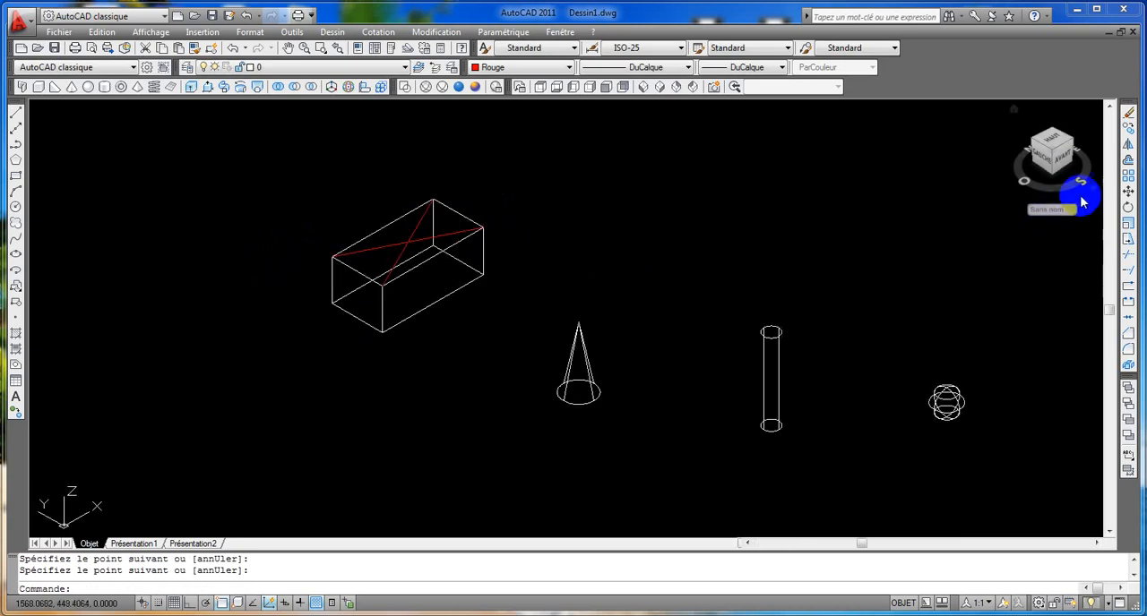
pyautogui.click(1128, 191)
pyautogui.click(969, 374)
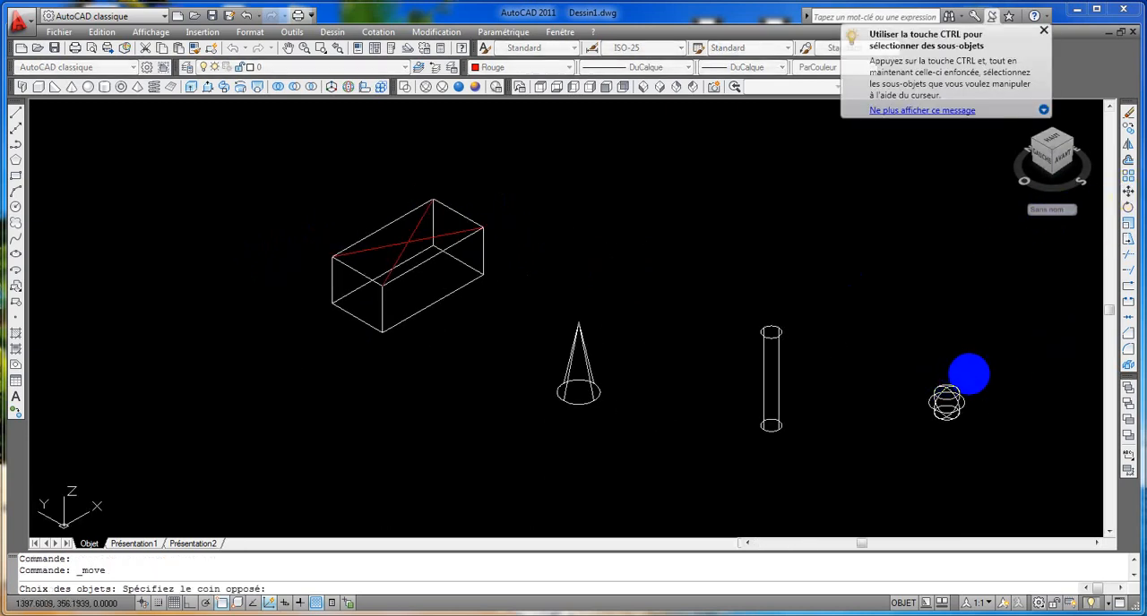
pyautogui.click(910, 422)
pyautogui.press('Return')
pyautogui.scroll(3, 951, 428)
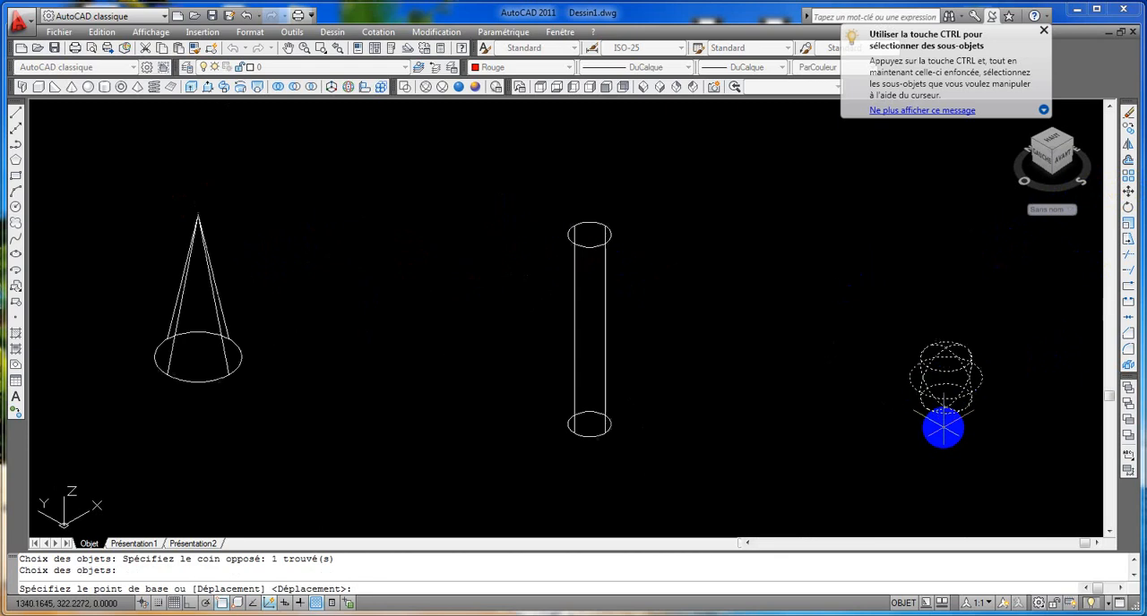
pyautogui.click(946, 377)
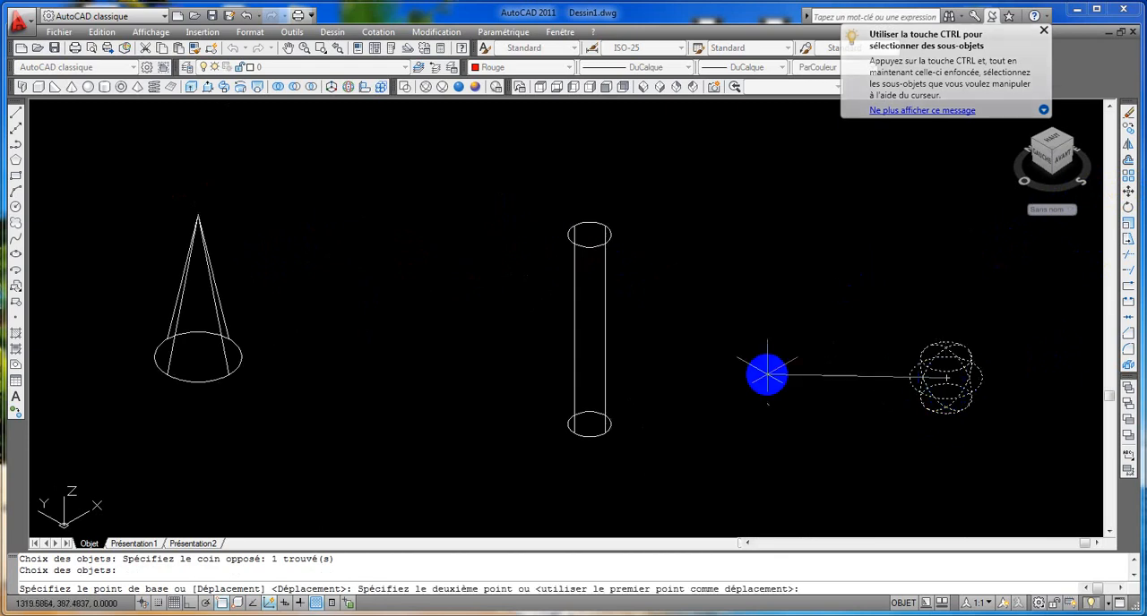
pyautogui.moveTo(397, 350); pyautogui.dragTo(596, 417, button='middle')
pyautogui.scroll(-3, 688, 443)
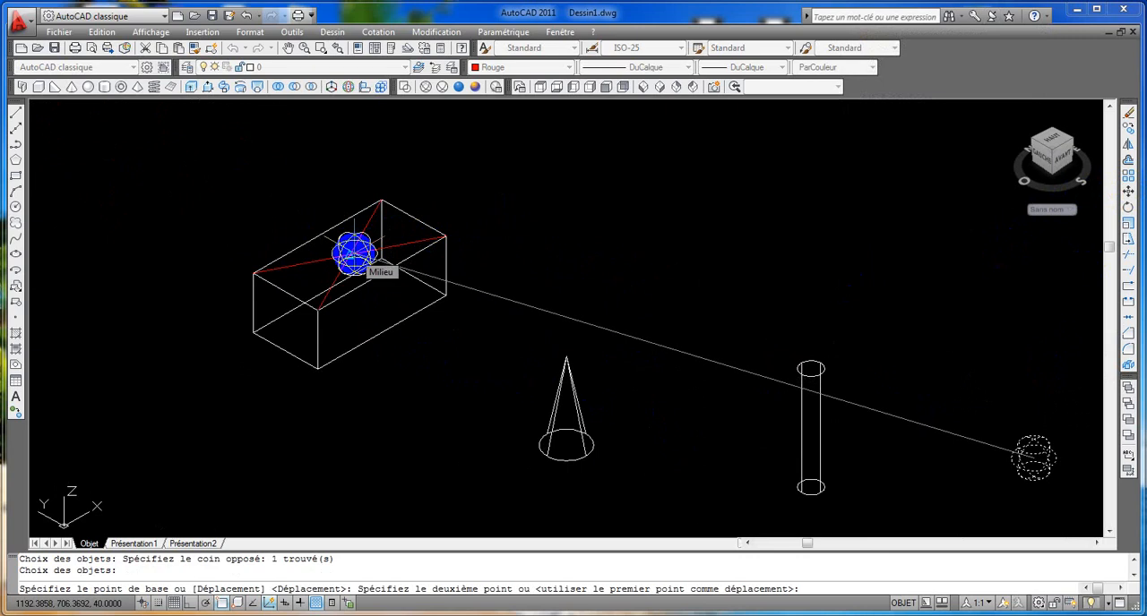
pyautogui.click(351, 257)
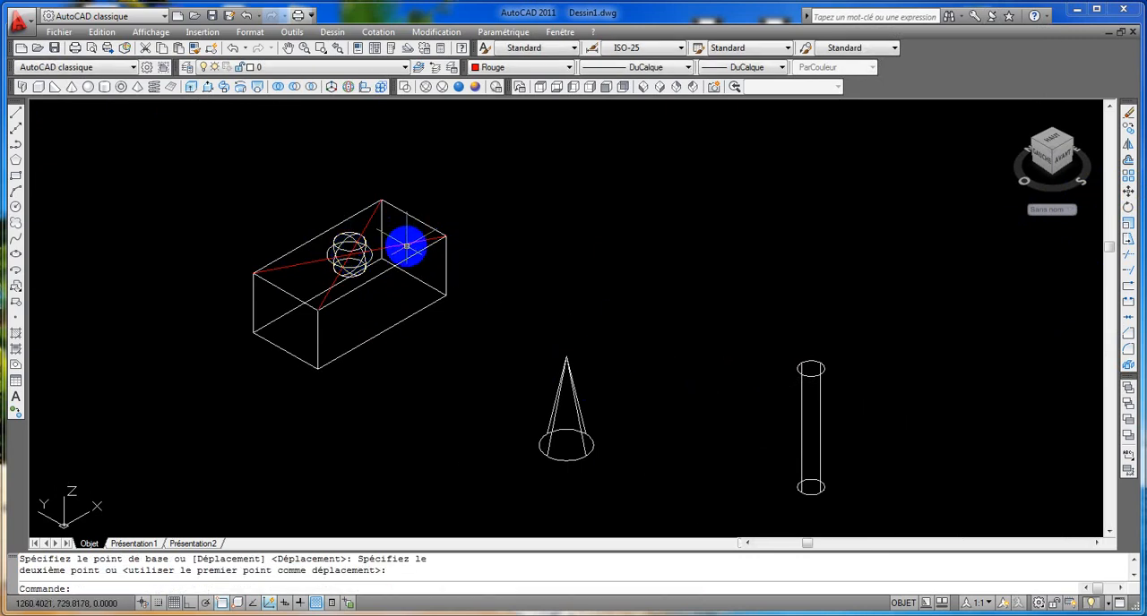
# Step: Erase the two red diagonal lines on the box's top face
pyautogui.scroll(4, 404, 242)
pyautogui.click(408, 241)
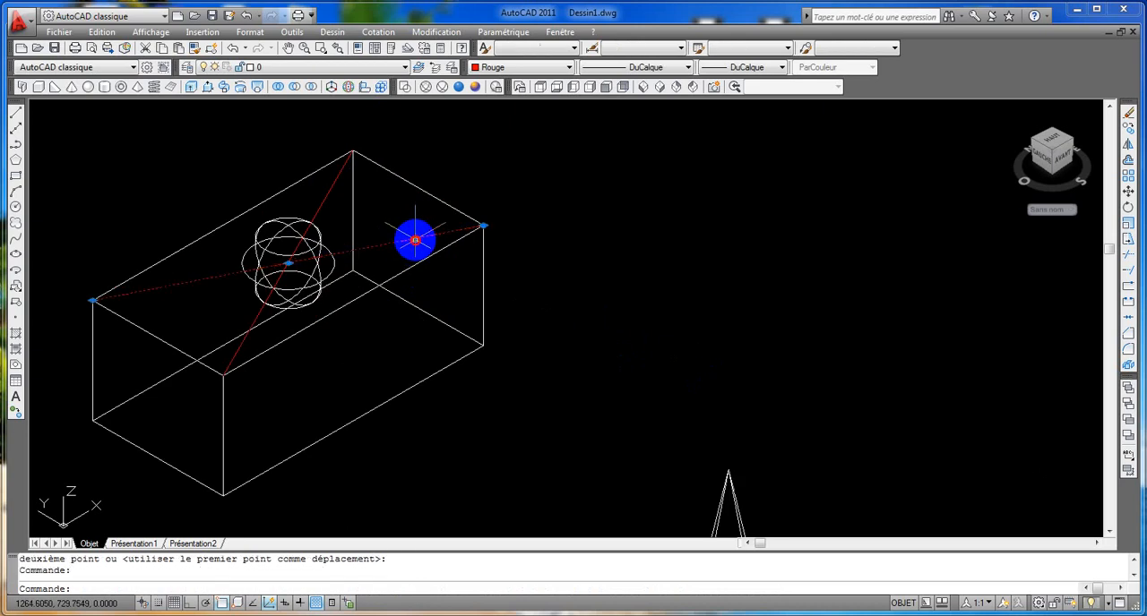
pyautogui.click(332, 189)
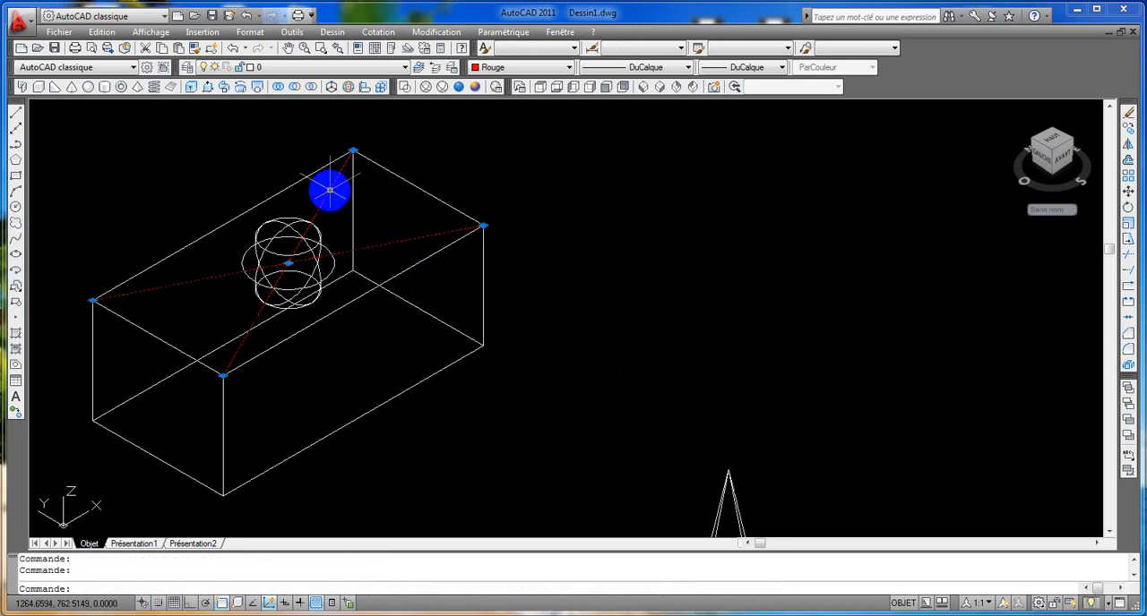
pyautogui.press('Delete')
pyautogui.scroll(-4, 568, 335)
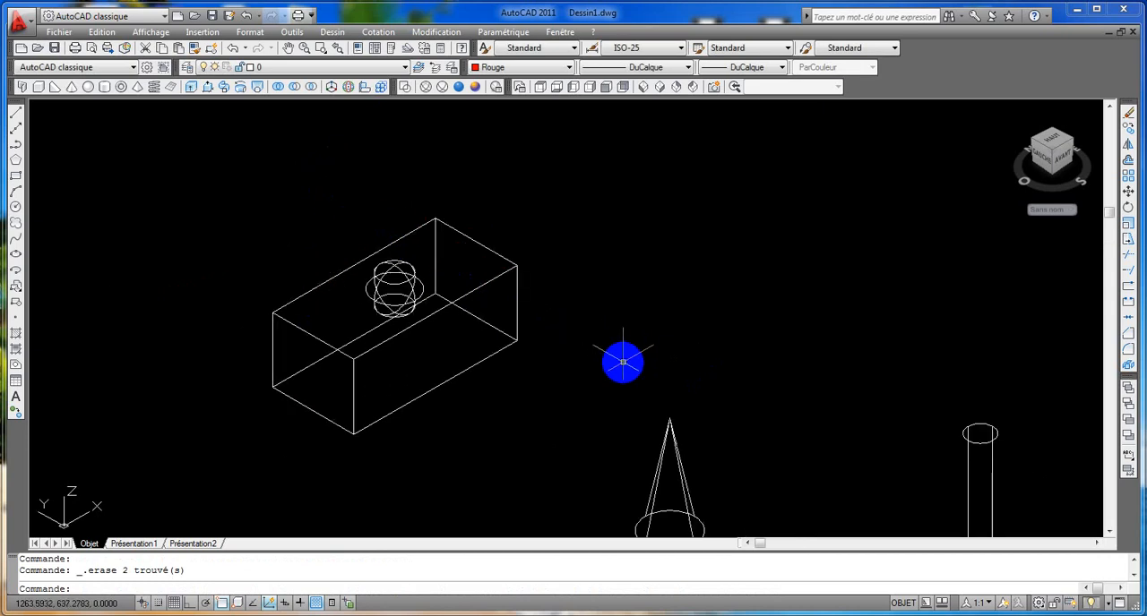
# Step: Move the cone by the centre of its base onto the centre of the cylinder's top face
pyautogui.moveTo(622, 363); pyautogui.dragTo(598, 332, button='middle')
pyautogui.scroll(2, 598, 332)
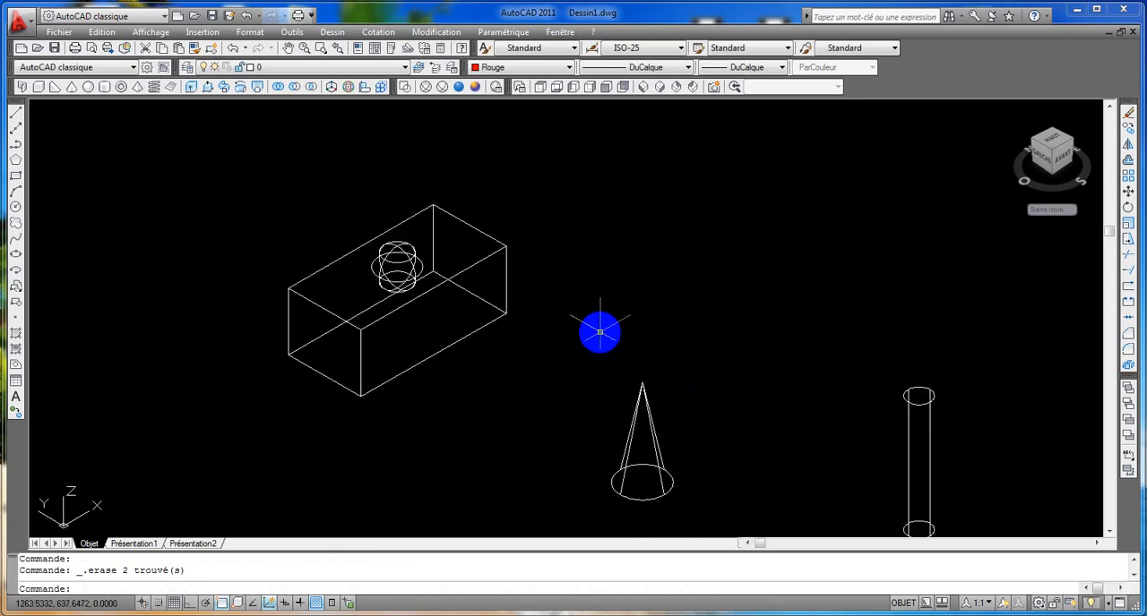
pyautogui.moveTo(813, 446); pyautogui.dragTo(786, 383, button='middle')
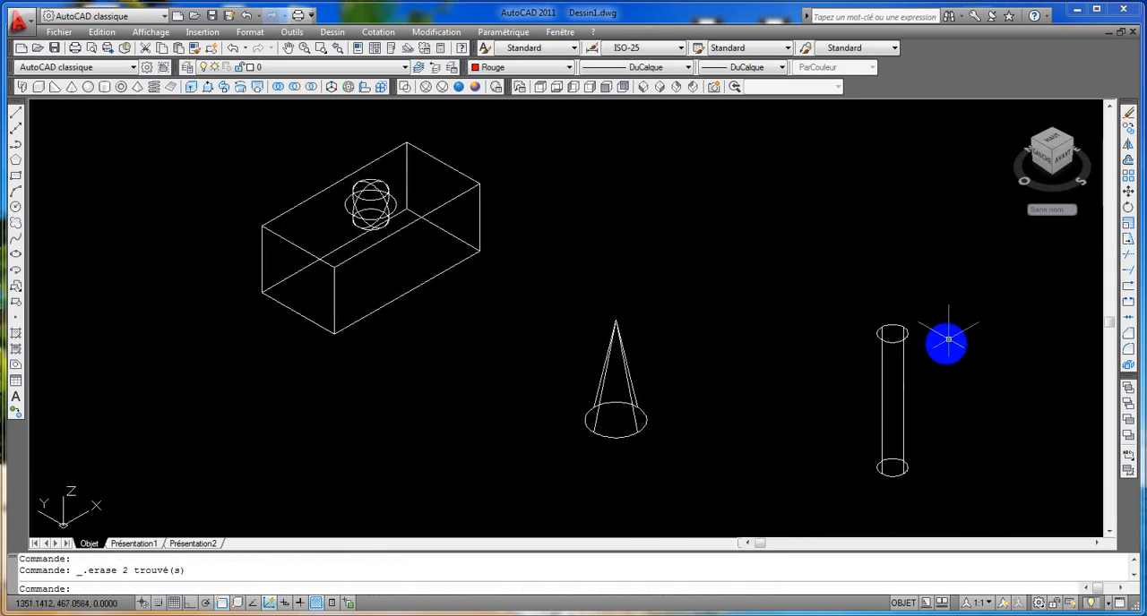
pyautogui.click(1128, 191)
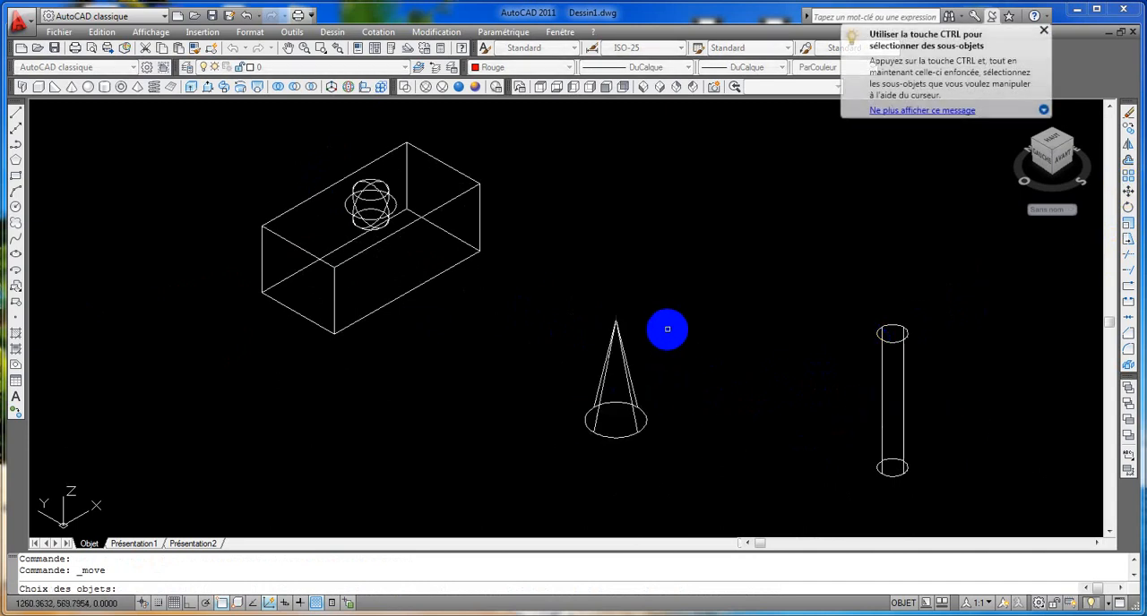
pyautogui.click(670, 325)
pyautogui.click(574, 375)
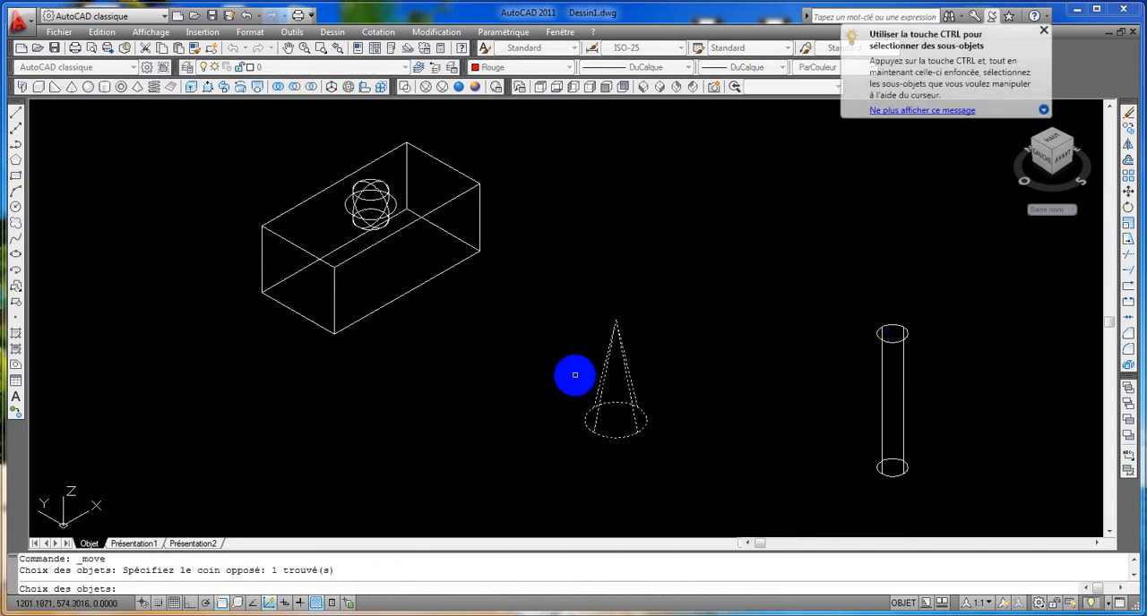
pyautogui.press('Return')
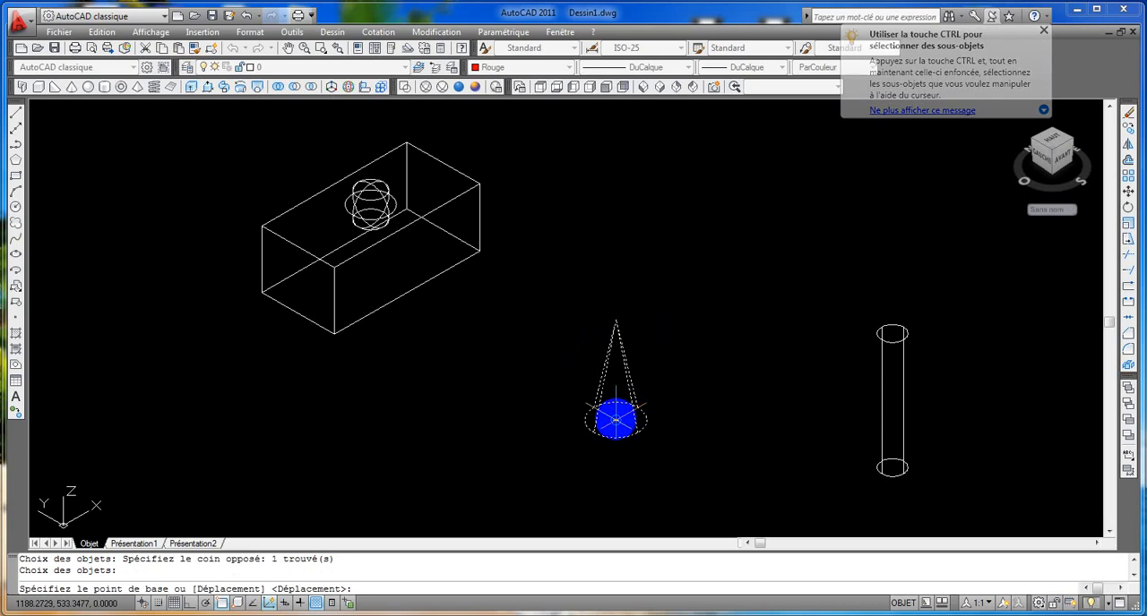
pyautogui.click(616, 420)
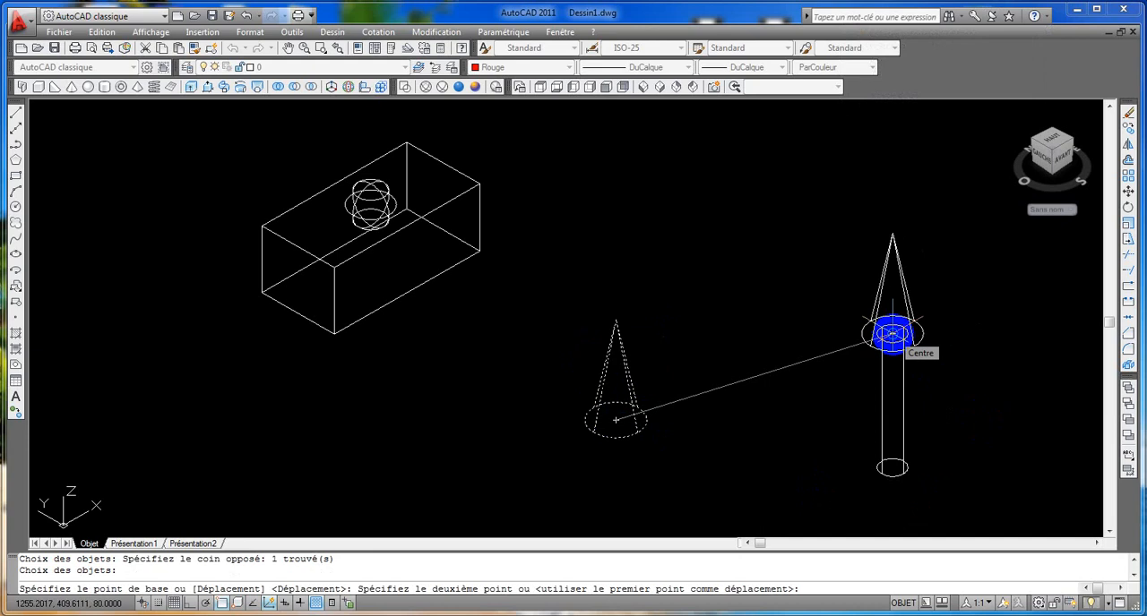
pyautogui.click(892, 334)
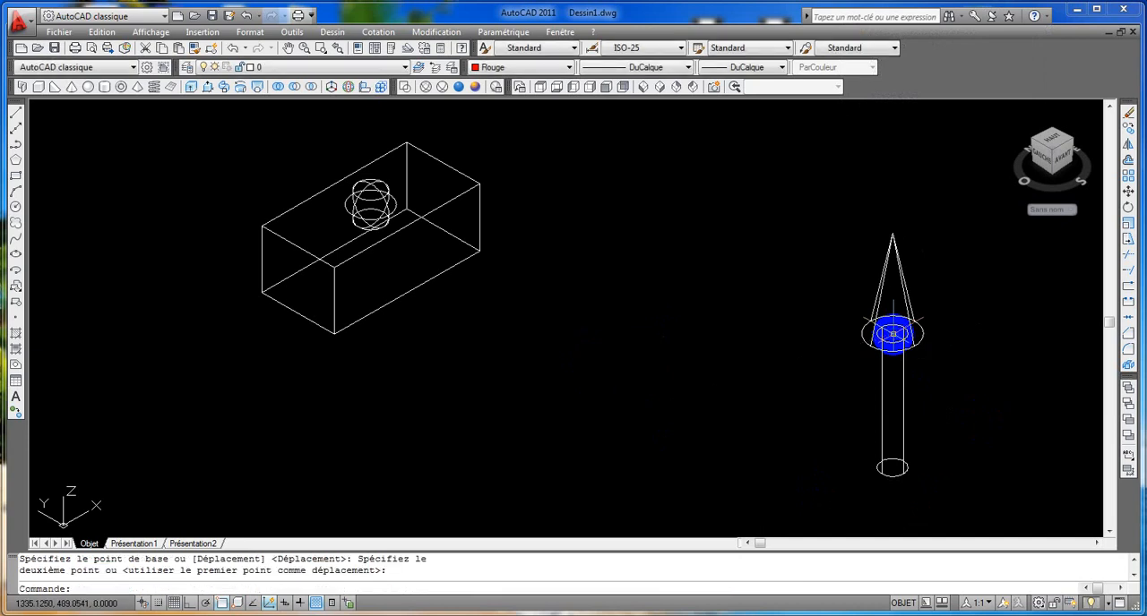
# Step: Unite the cone and the cylinder beneath it into one tower solid with Union
pyautogui.click(277, 87)
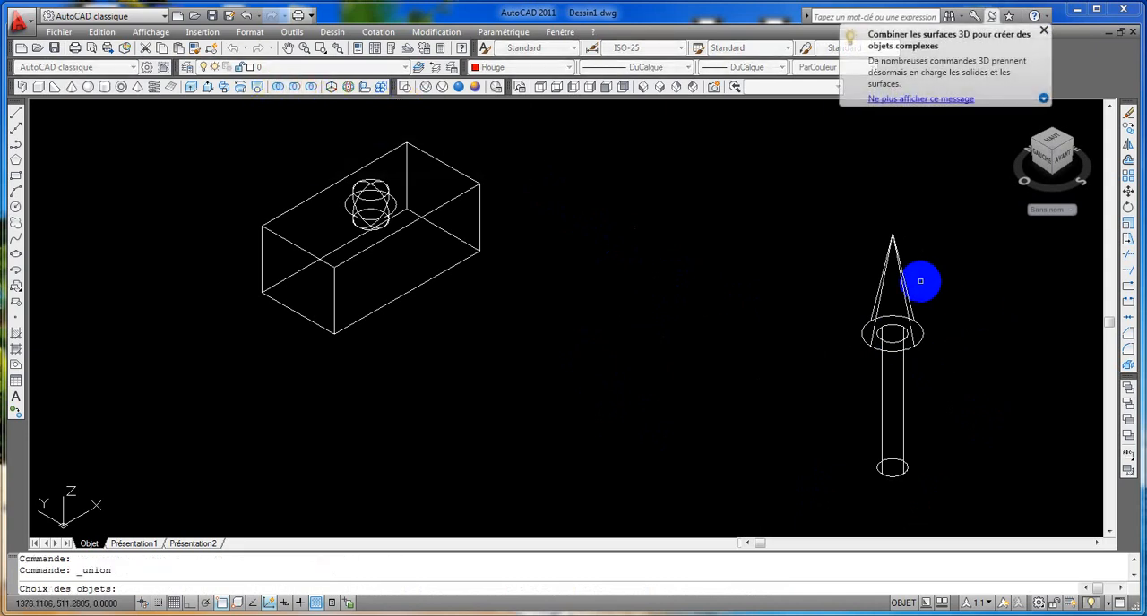
pyautogui.click(903, 285)
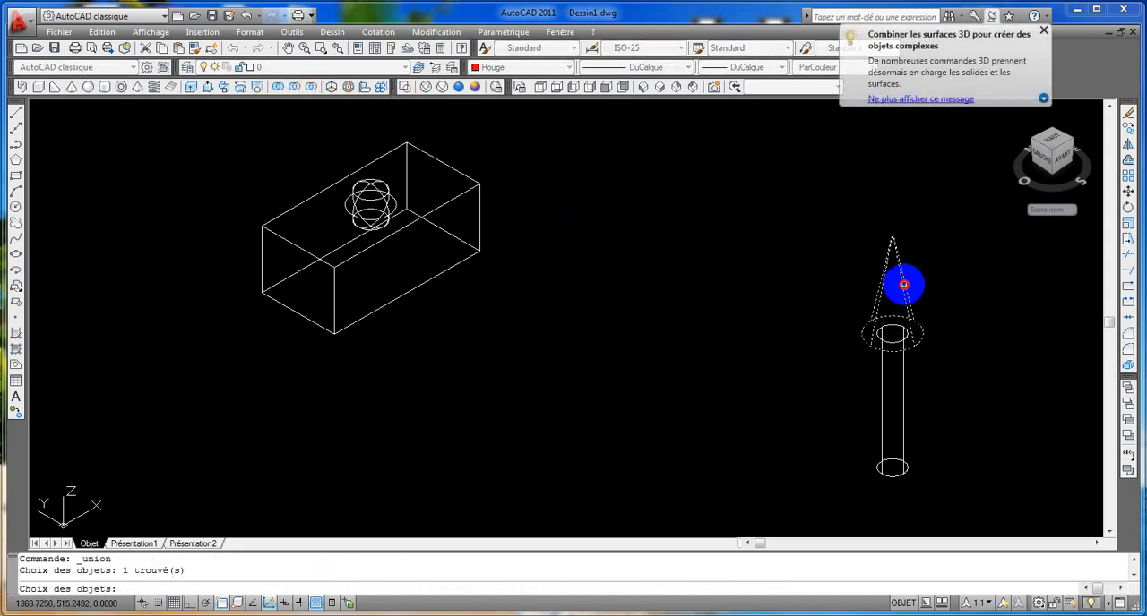
pyautogui.click(902, 370)
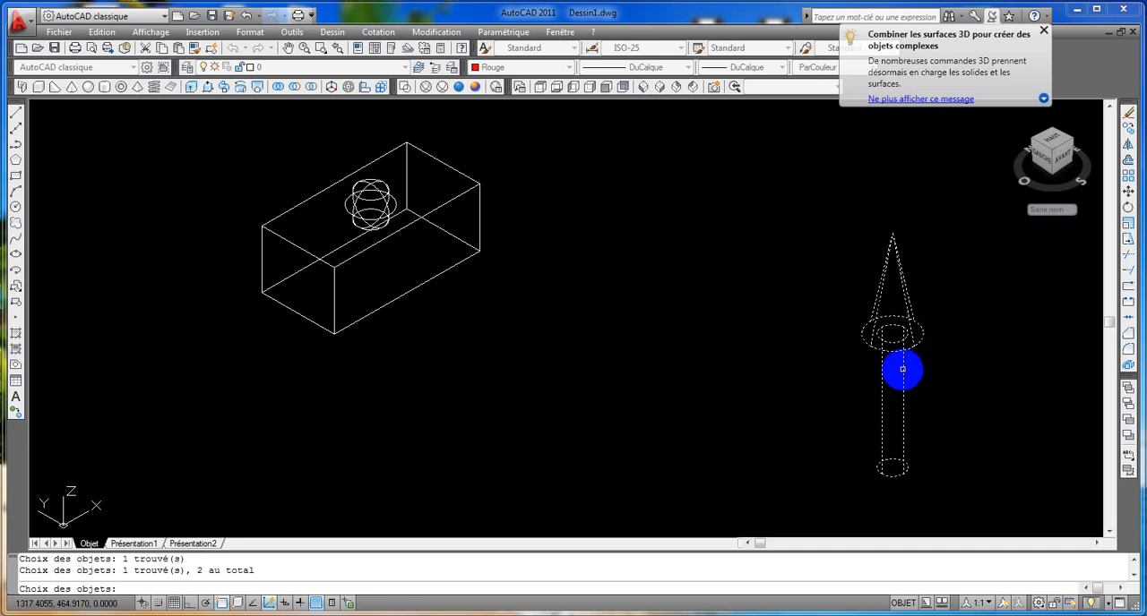
pyautogui.press('Return')
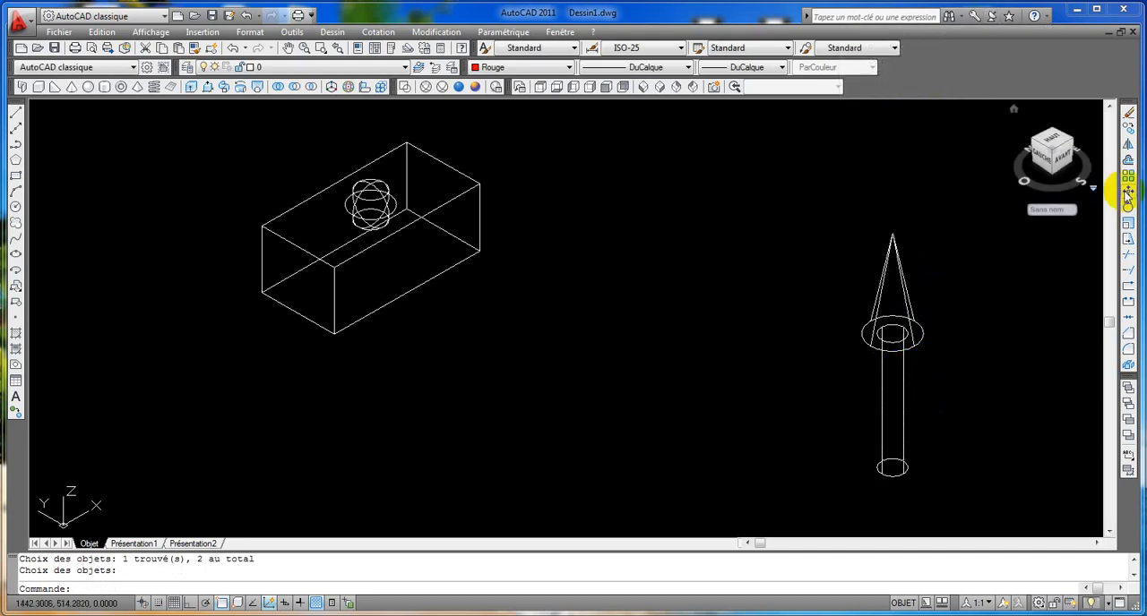
# Step: Move the tower by the centre of its base onto the box's nearest bottom corner
pyautogui.click(1127, 192)
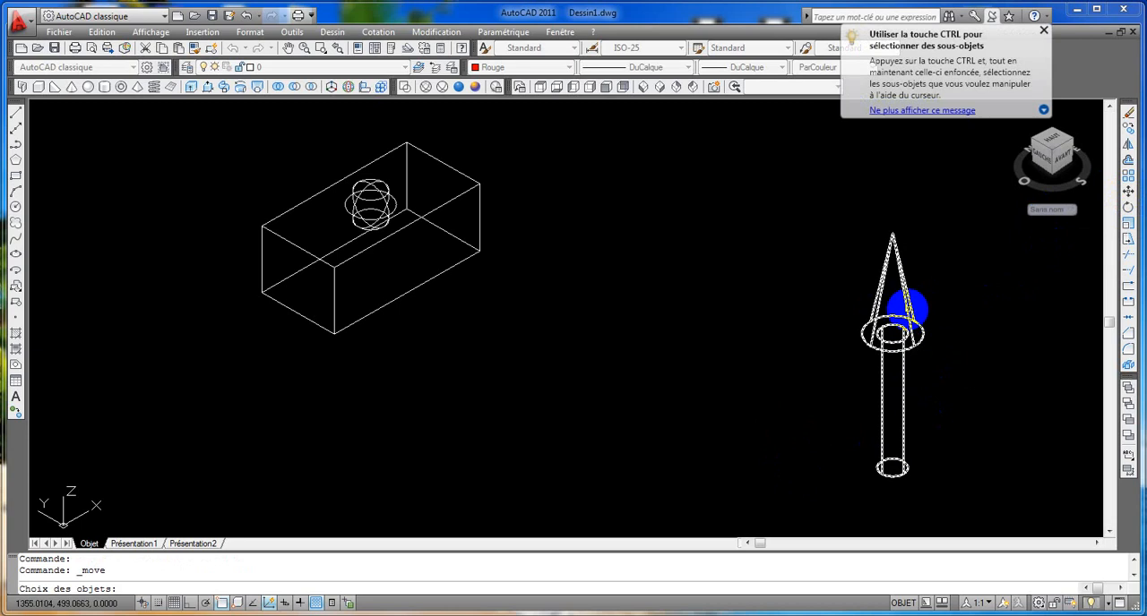
pyautogui.click(907, 309)
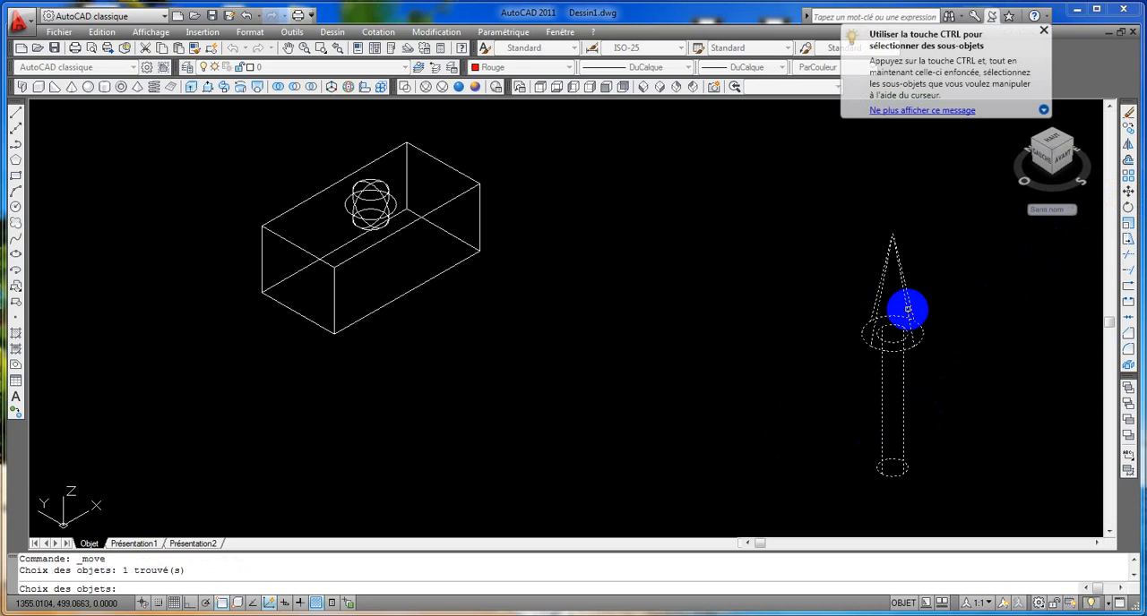
pyautogui.press('Return')
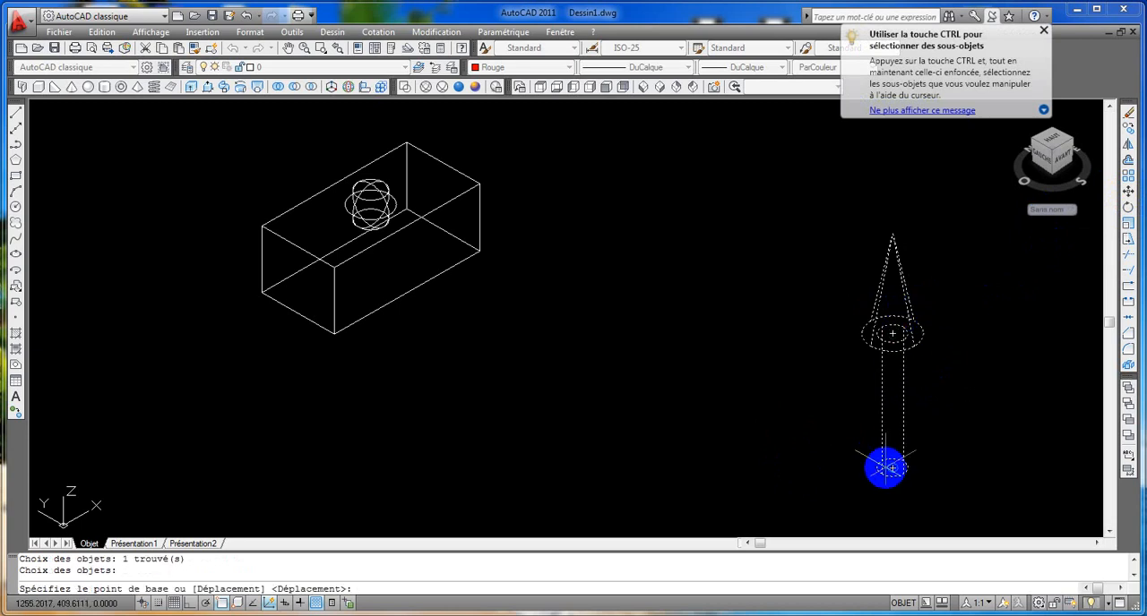
pyautogui.click(892, 468)
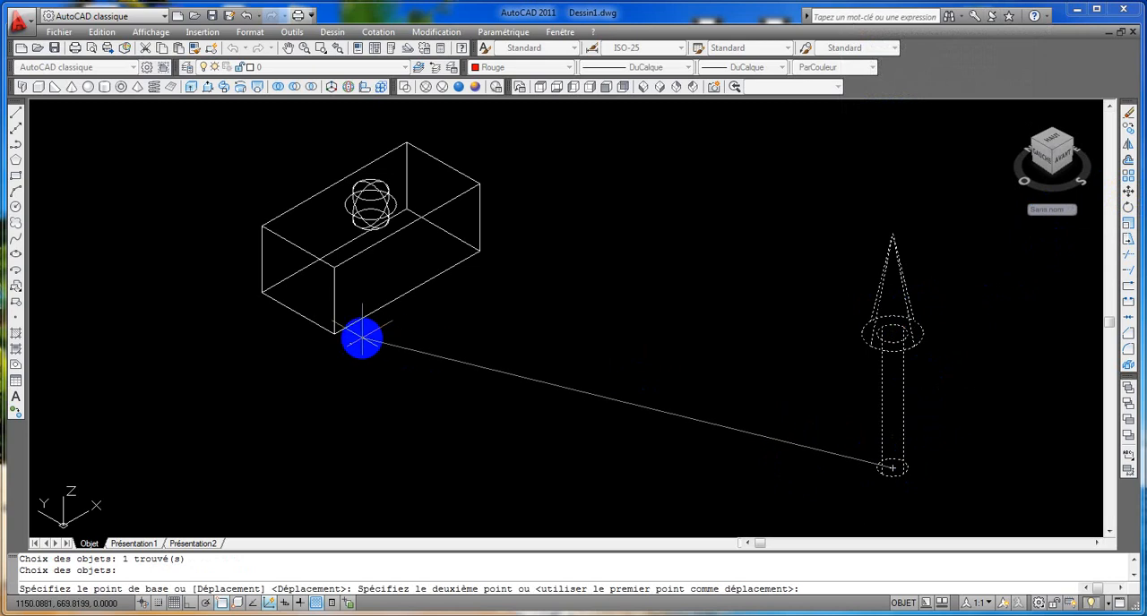
pyautogui.click(335, 335)
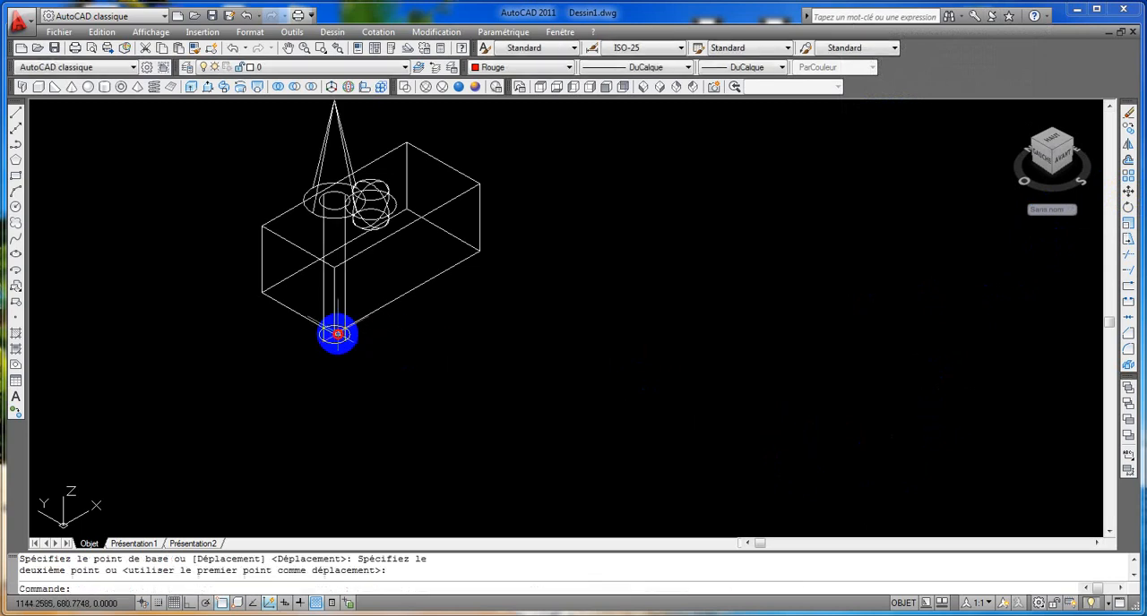
# Step: Copy the tower from its base centre to the bottom corner at the other end of the box's front long side
pyautogui.moveTo(413, 348); pyautogui.dragTo(514, 462, button='middle')
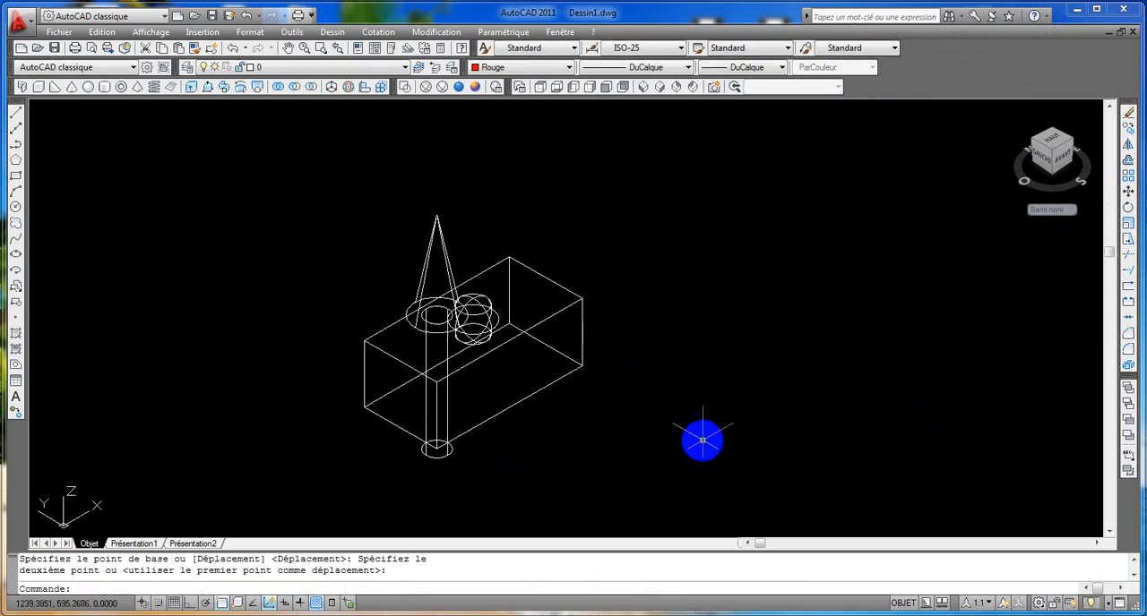
pyautogui.click(1128, 128)
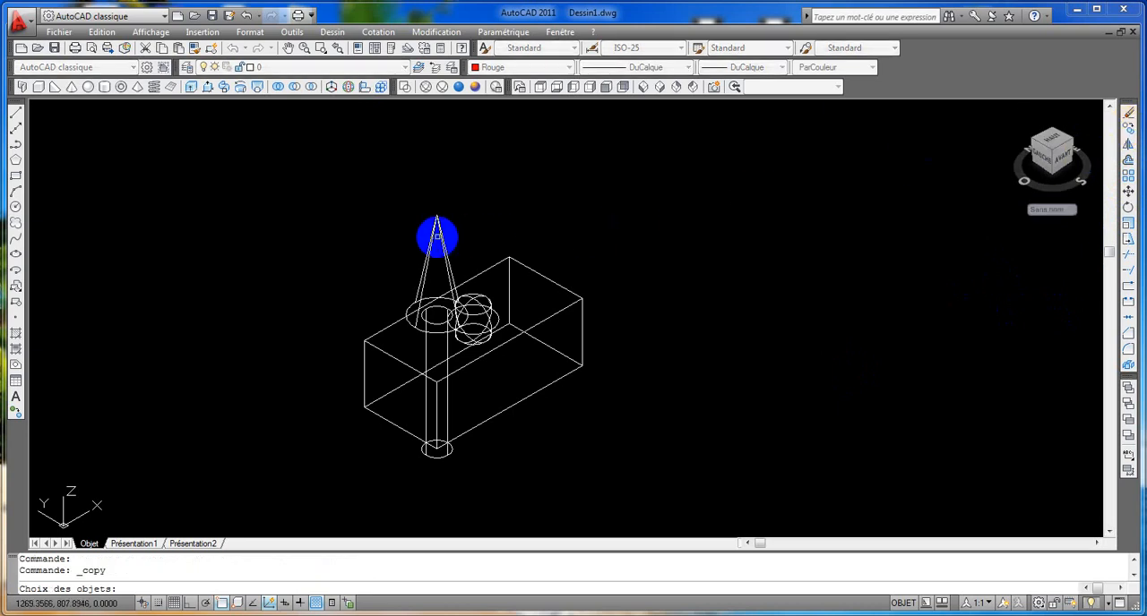
pyautogui.click(437, 233)
pyautogui.click(442, 234)
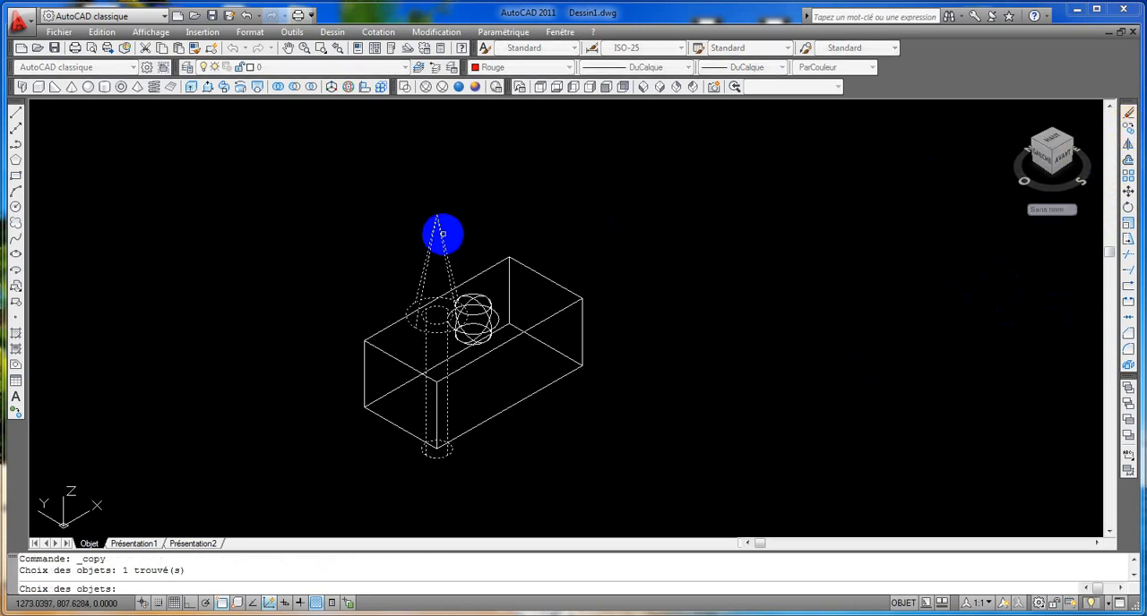
pyautogui.press('Return')
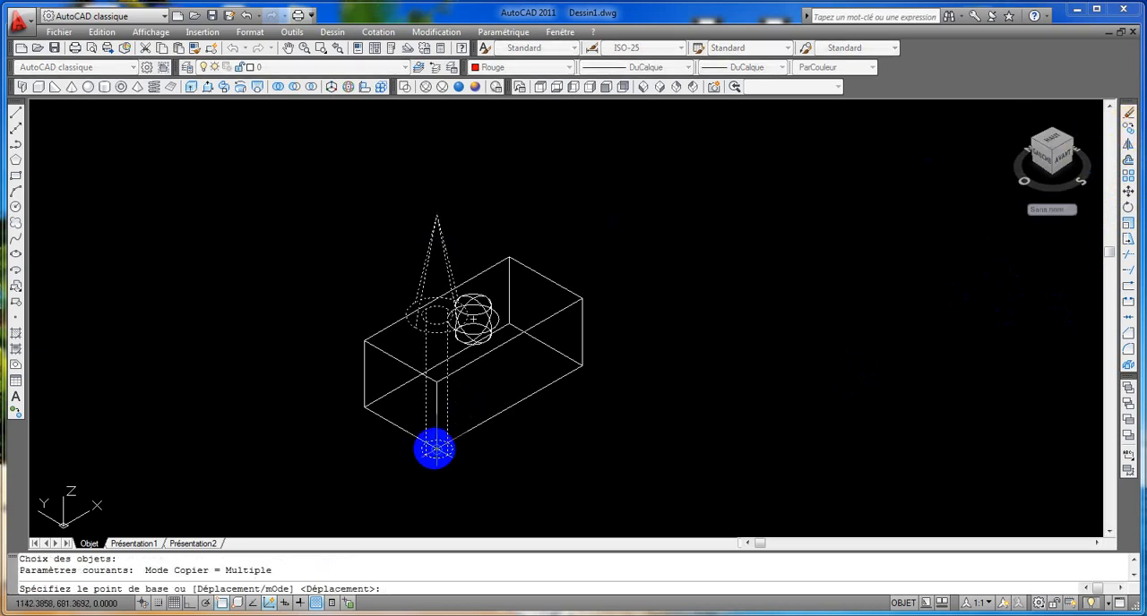
pyautogui.click(435, 448)
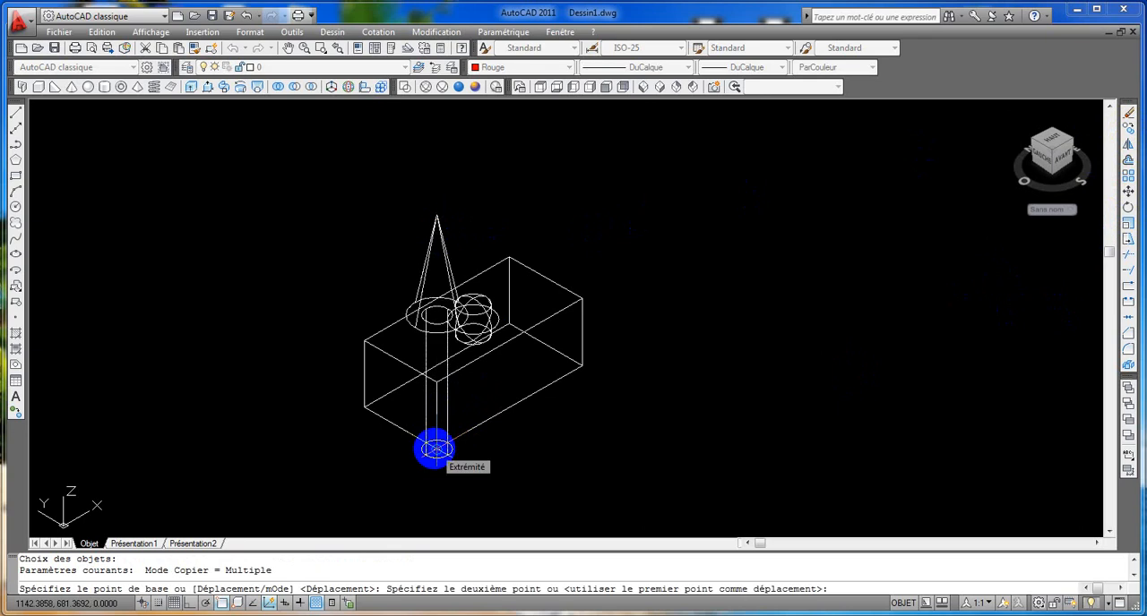
pyautogui.click(582, 366)
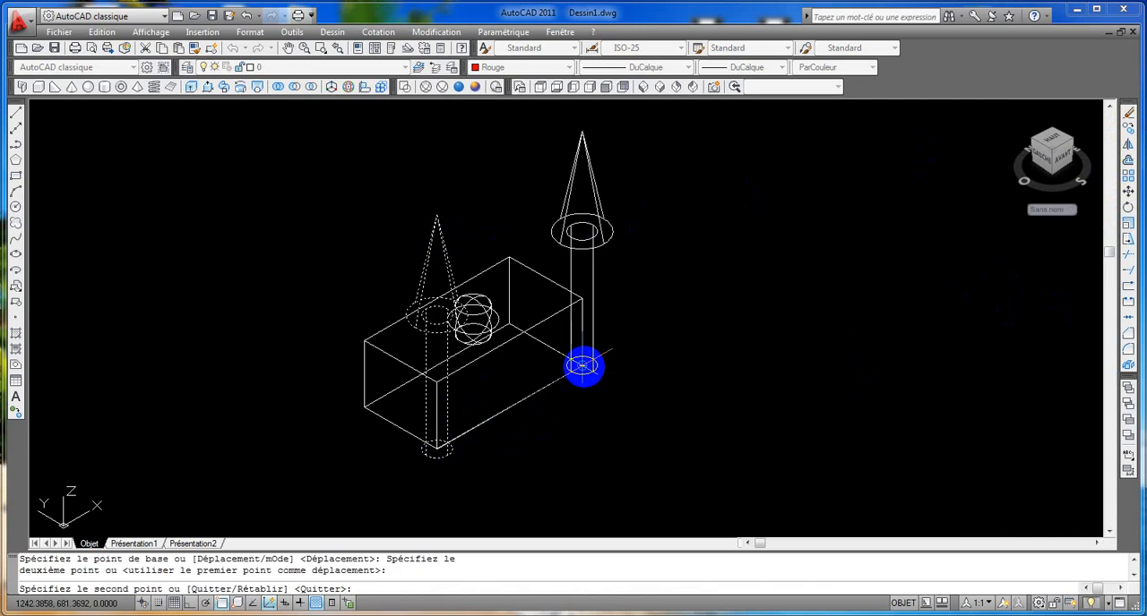
pyautogui.press('Return')
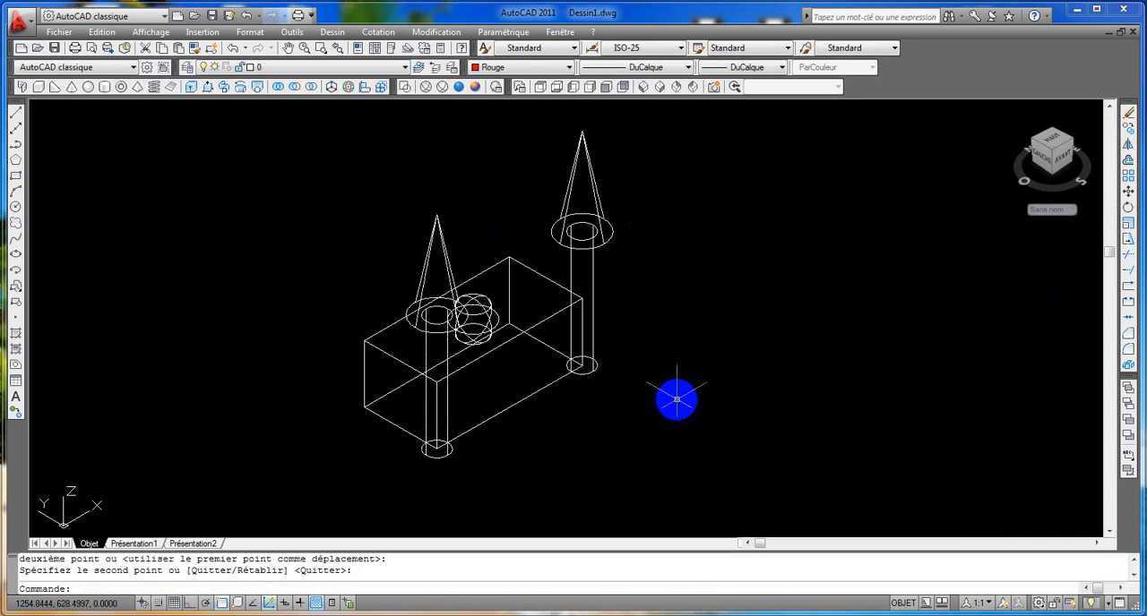
# Step: Zoom to the extents of the model and apply the Conceptual visual style
pyautogui.middleClick(674, 402)
pyautogui.middleClick(674, 402)
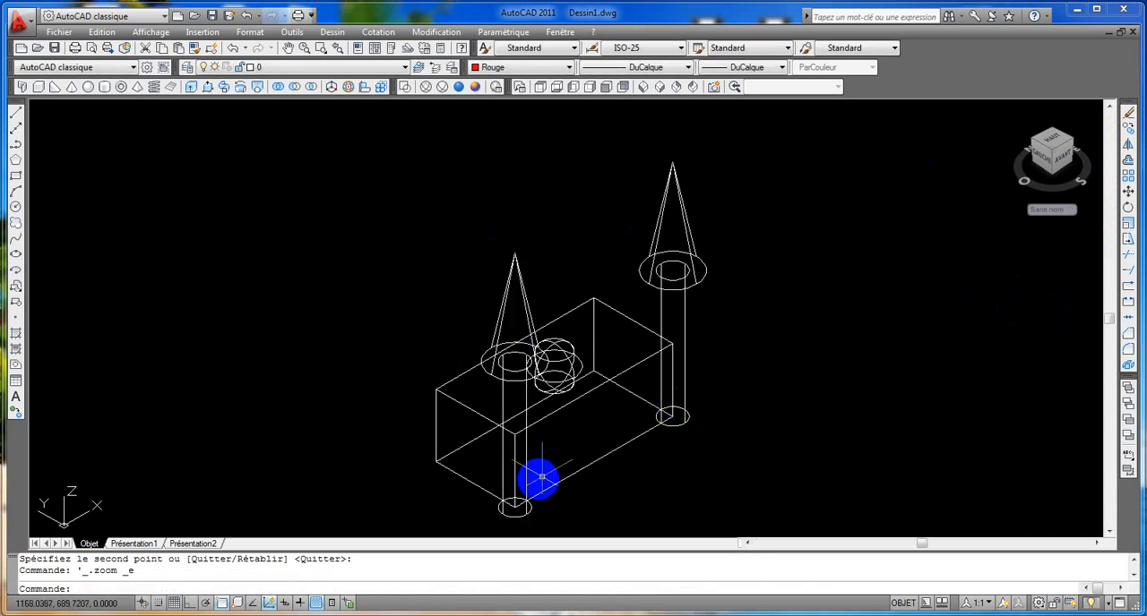
pyautogui.click(476, 87)
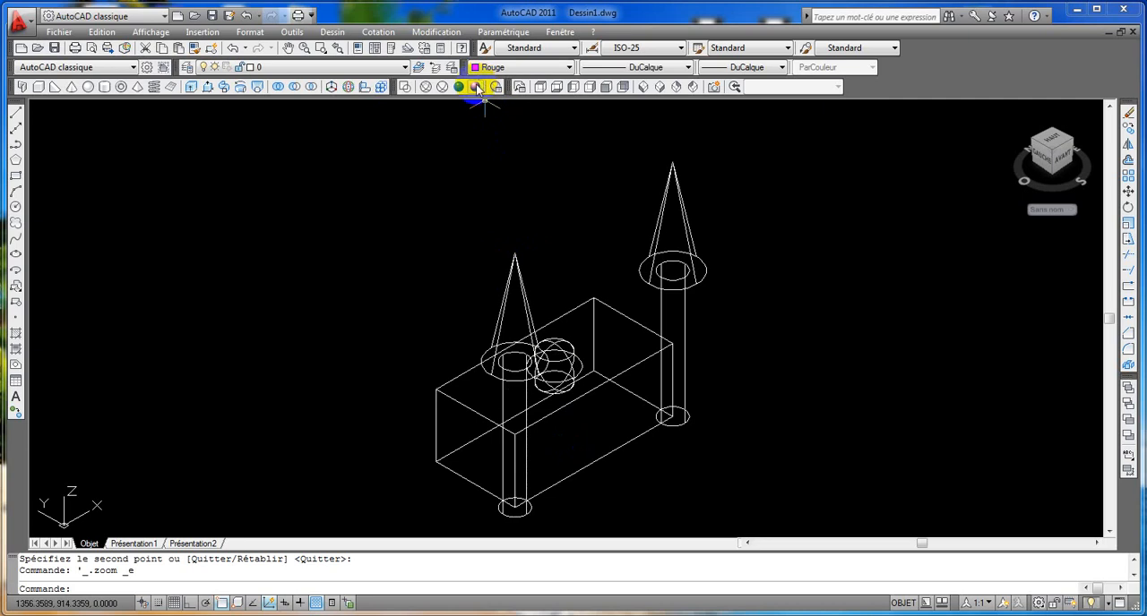